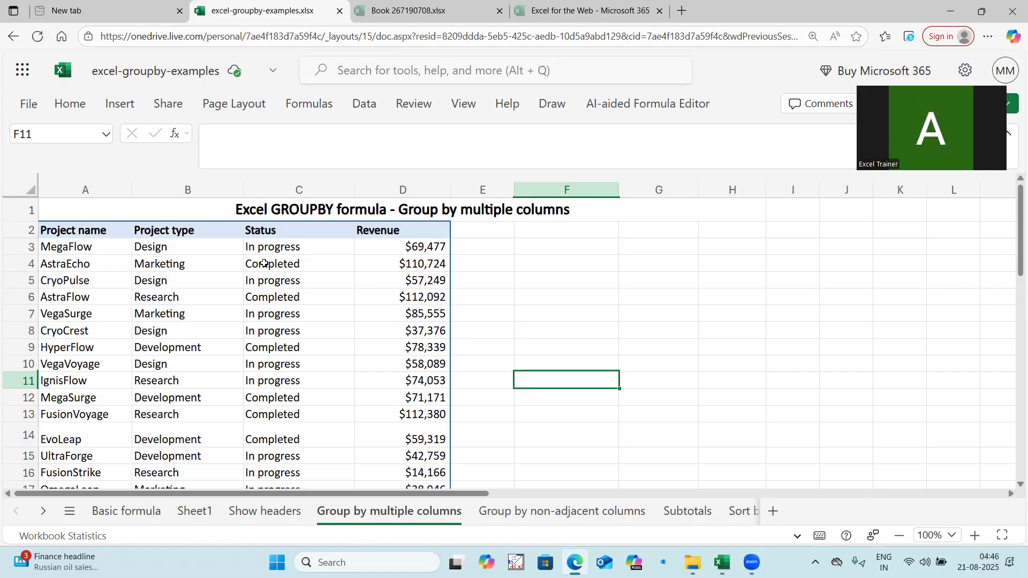
Start a GROUPBY formula in cell F3, beside the project table.
scroll(264, 264, "down", 8)
scroll(278, 326, "up", 8)
left_click_drag(198, 229, 316, 412)
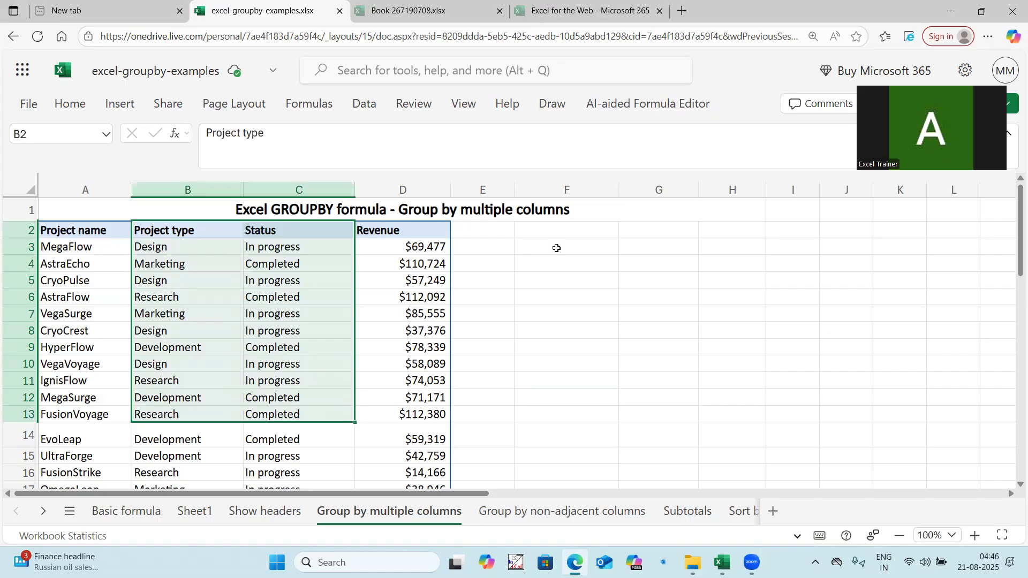
left_click(557, 248)
type("=Grou")
left_click(654, 284)
left_click(575, 249)
type("=grou")
left_click(575, 269)
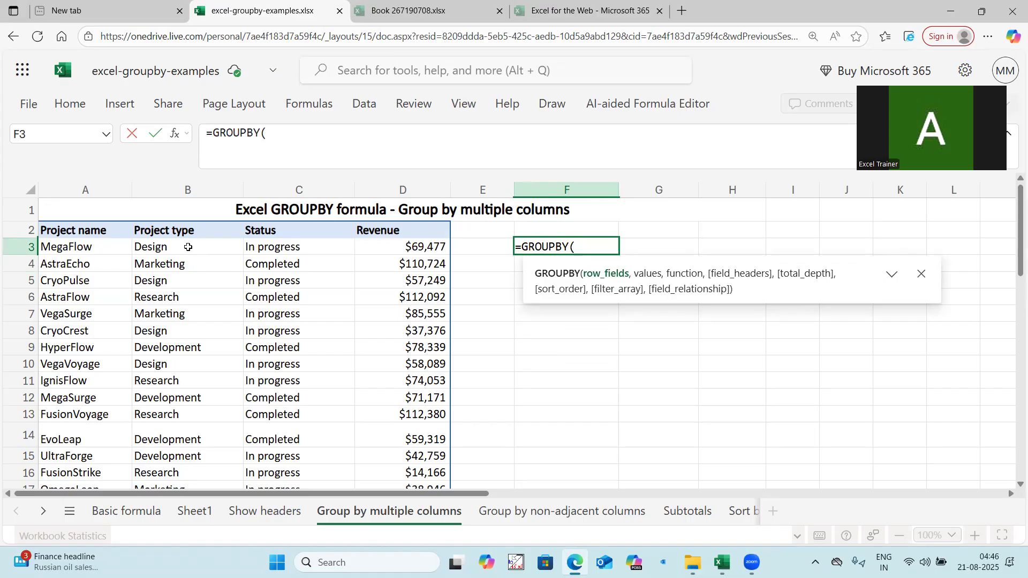
Set the formula's row fields to the Project type and Status columns as the absolute range $B$2:$C$32.
left_click_drag(178, 231, 294, 225)
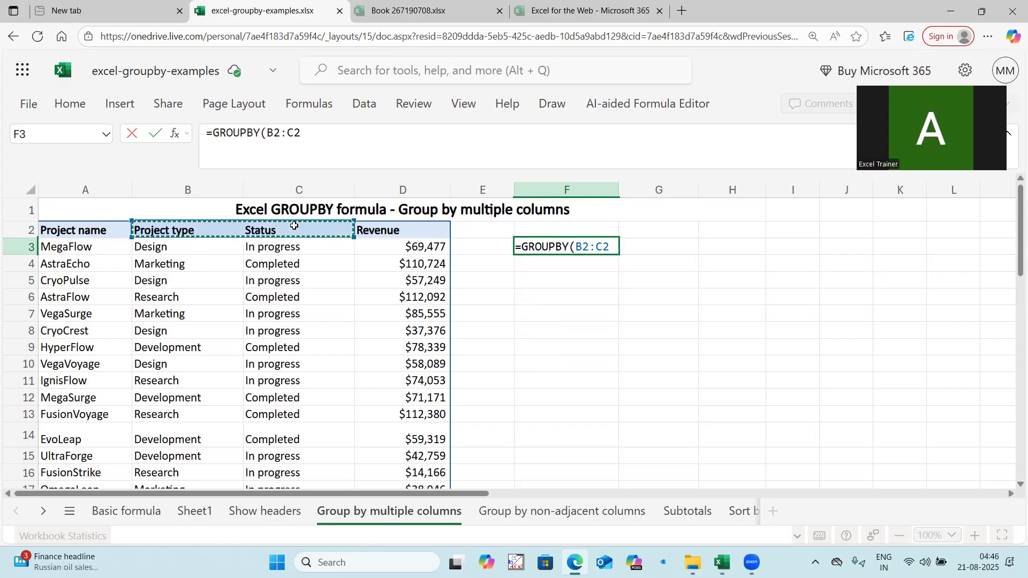
key("ctrl+shift+Down")
key("F4")
type(",")
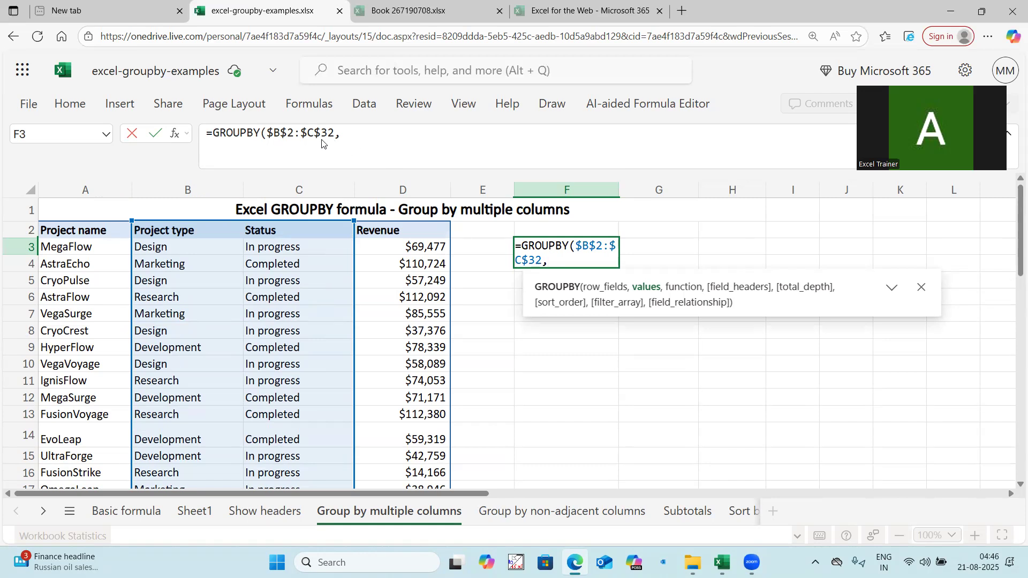
Complete the GROUPBY formula with D3:D32 as the values and COUNT as the function.
mouse_move(301, 149)
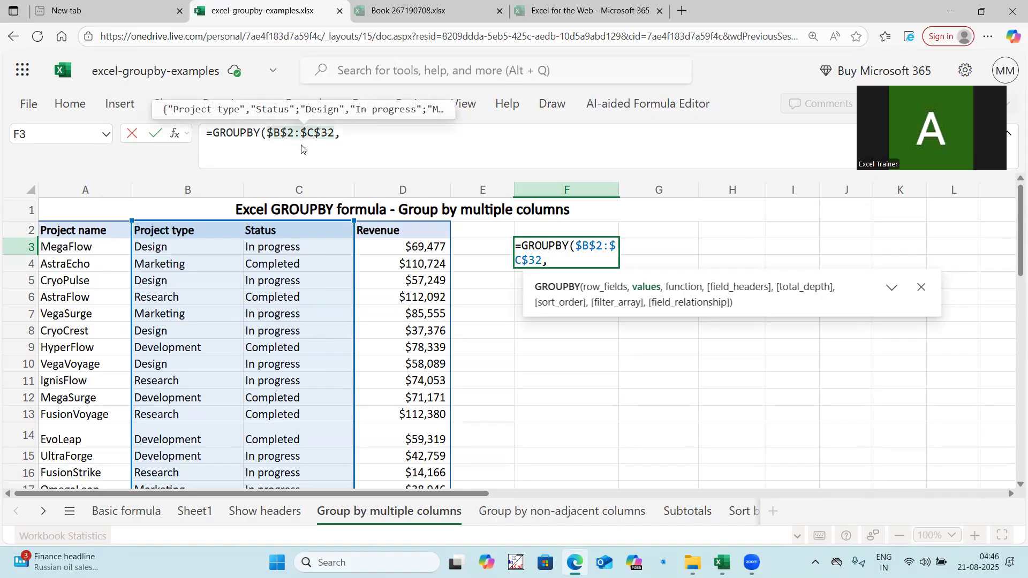
left_click(349, 134)
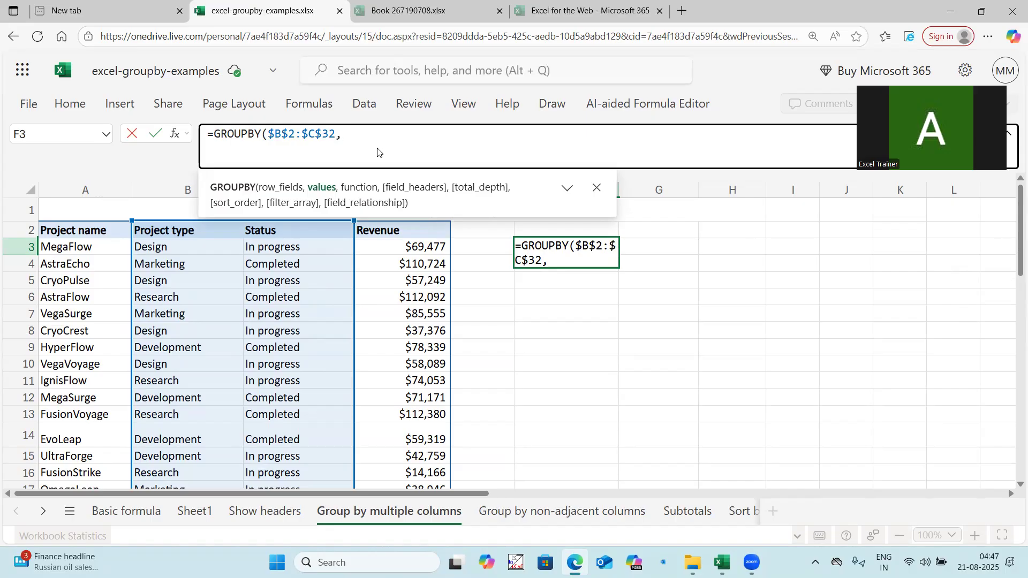
left_click(389, 244)
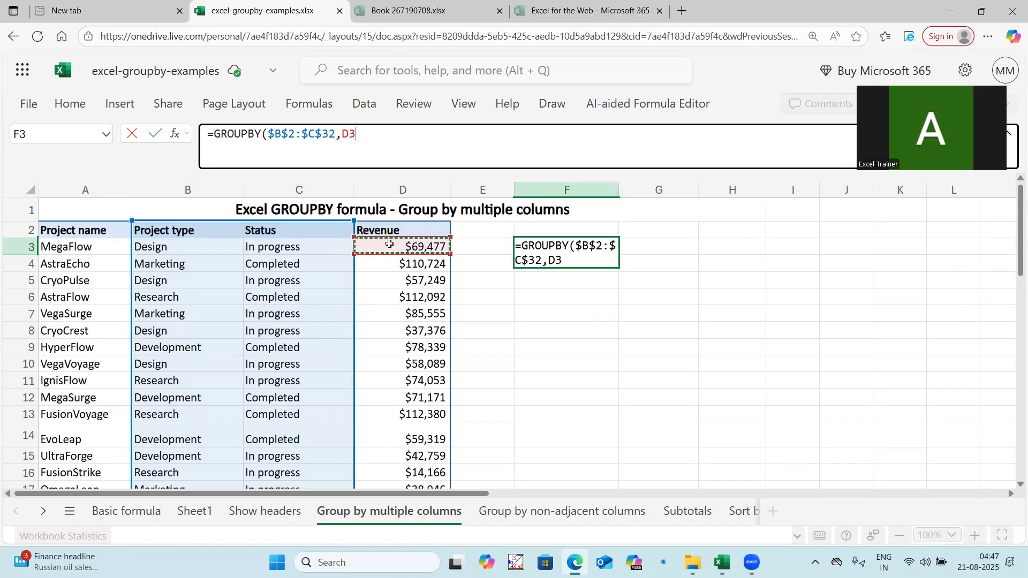
type(":D")
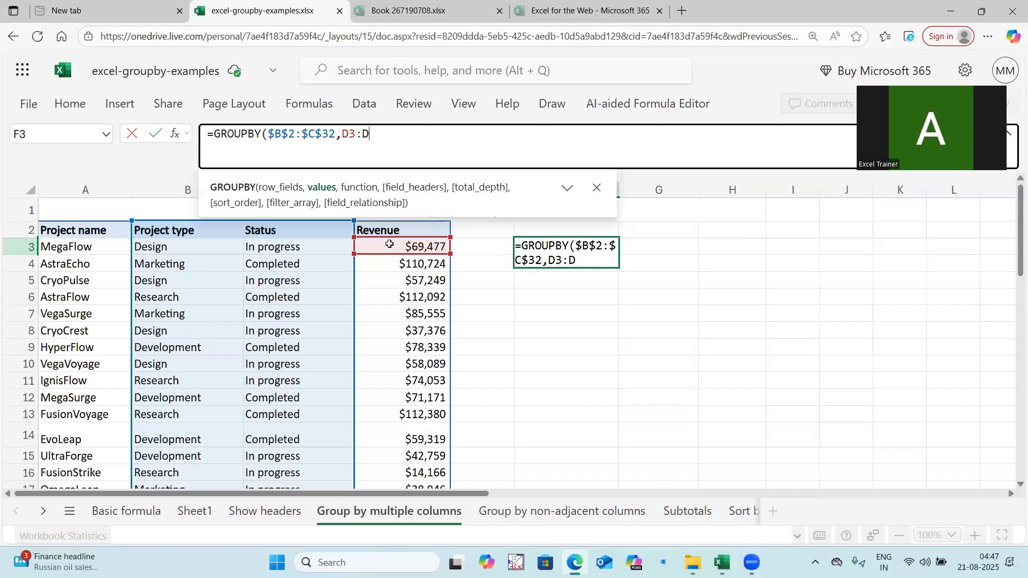
type("32,Cou")
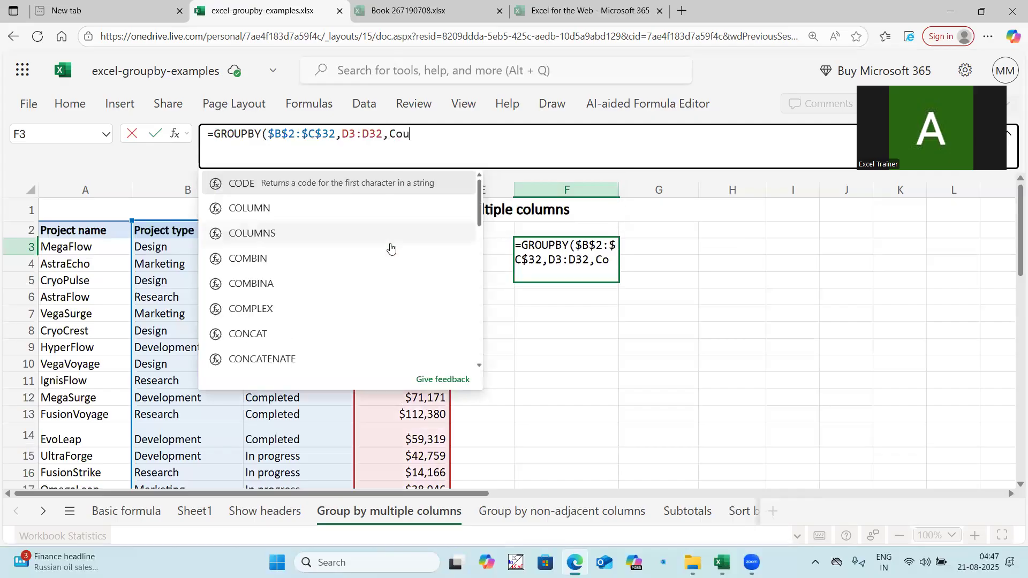
type("nt)")
key("Return")
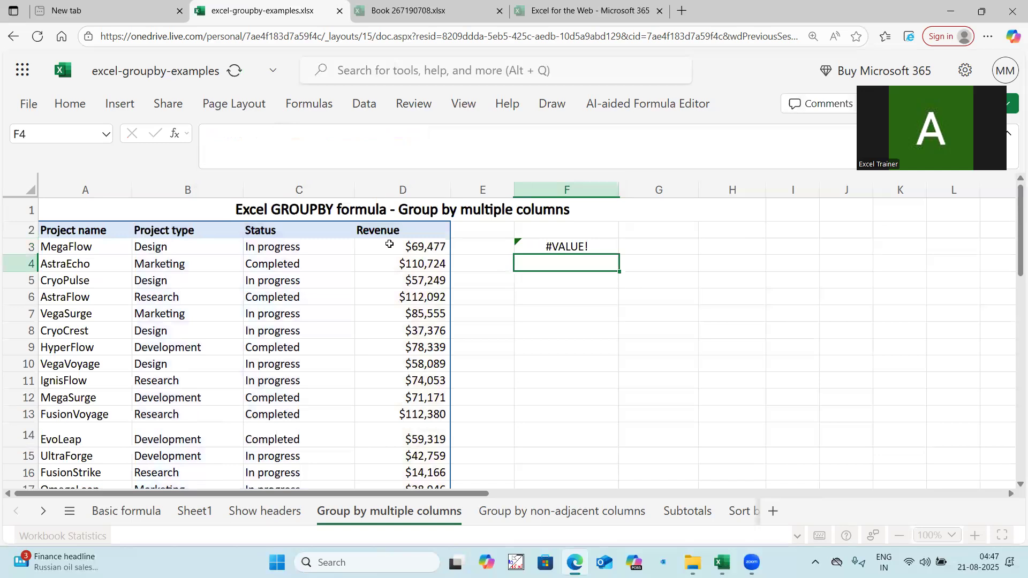
Correct the values range in the F3 formula to D2:D32 so it includes the Revenue header.
left_click(597, 245)
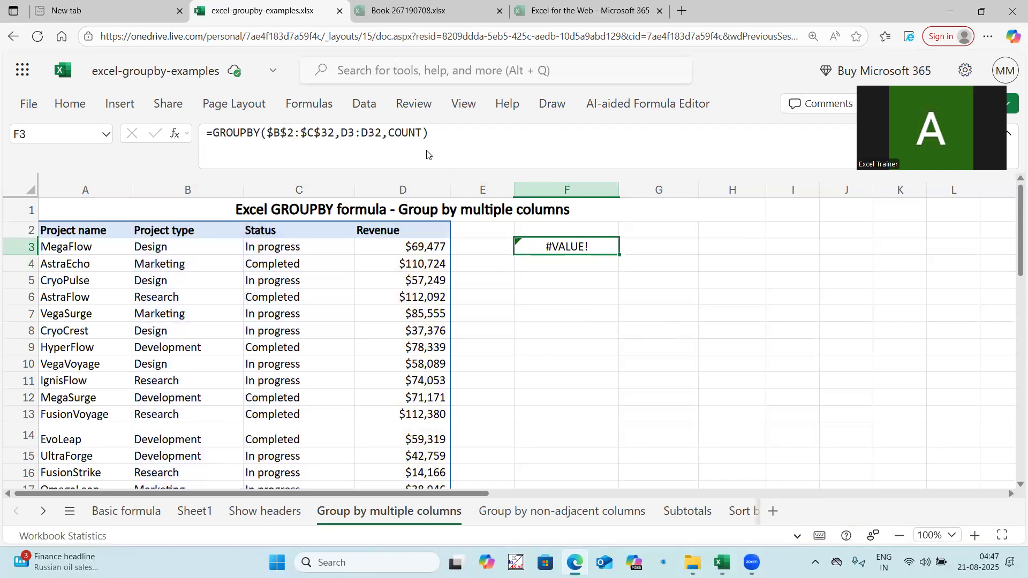
left_click(356, 130)
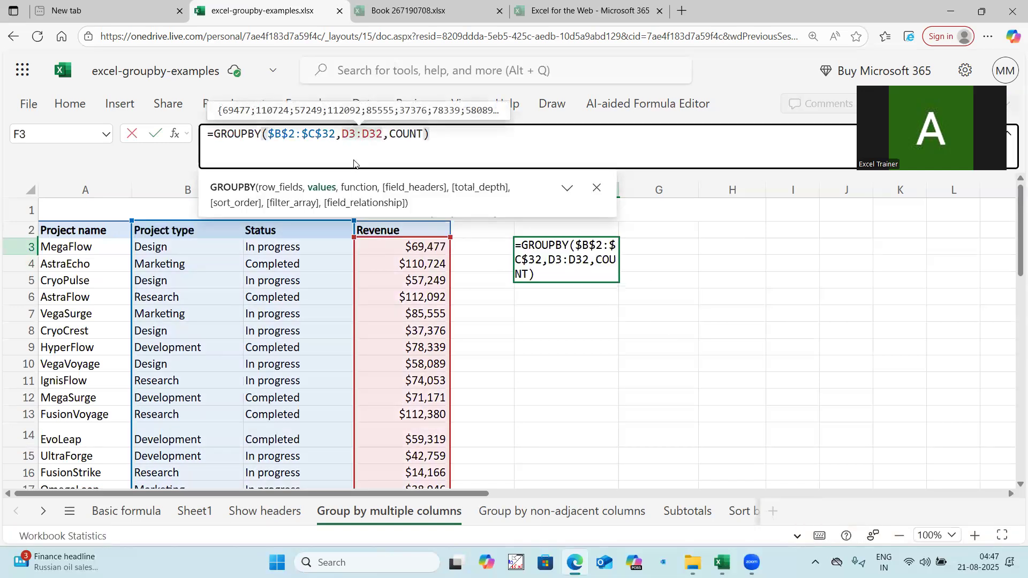
key("BackSpace")
type("2")
key("Return")
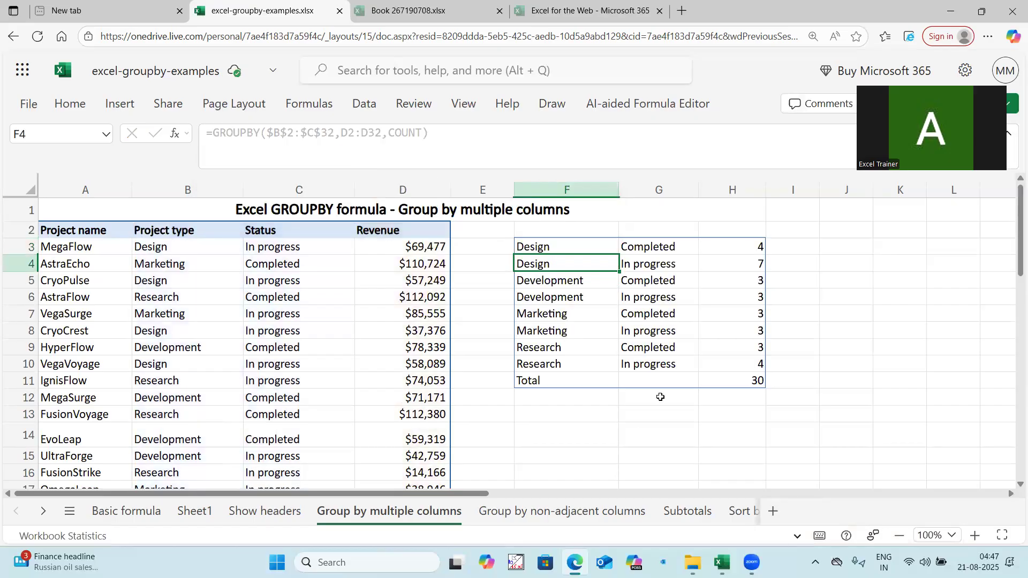
Try the F3 formula without its D2:D32 values range and undo the removal.
left_click(640, 434)
left_click(534, 245)
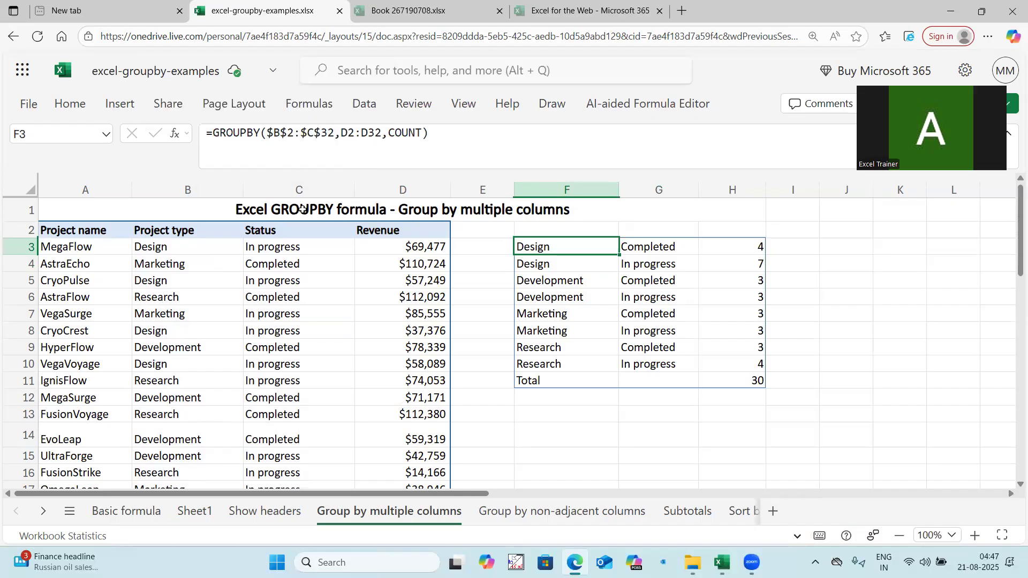
left_click(382, 136)
left_click_drag(382, 136, 343, 142)
key("BackSpace")
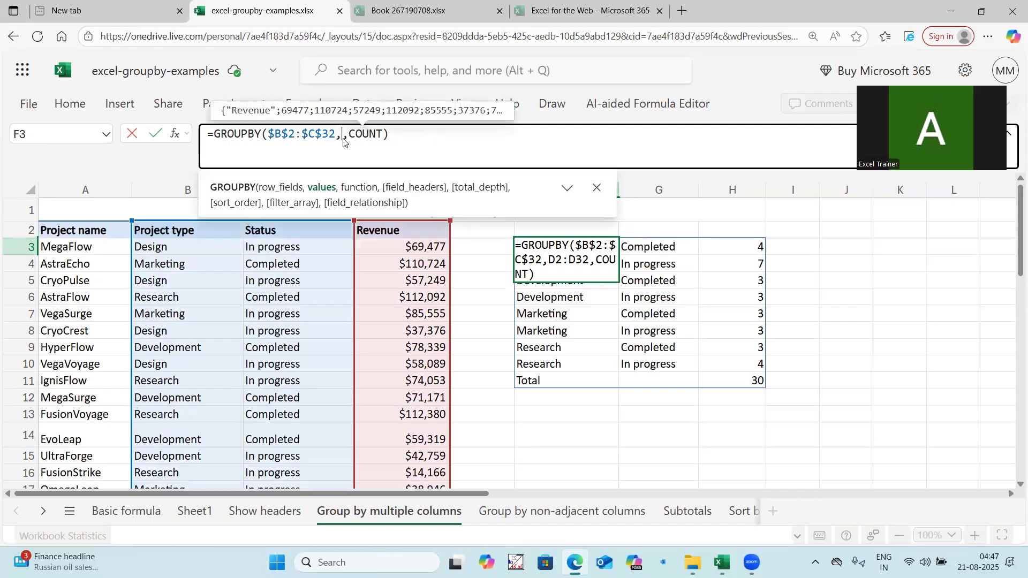
key("Return")
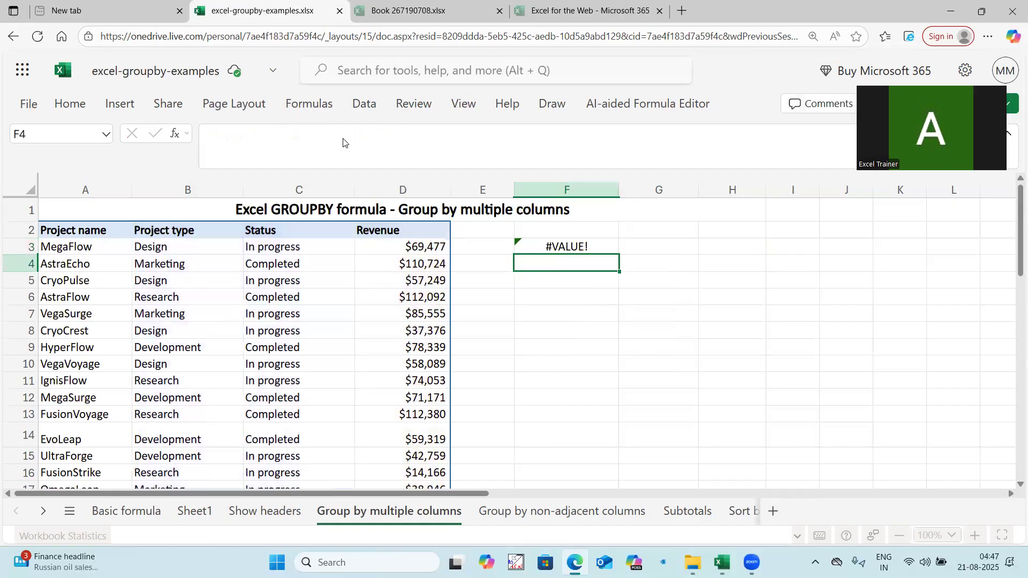
left_click(605, 238)
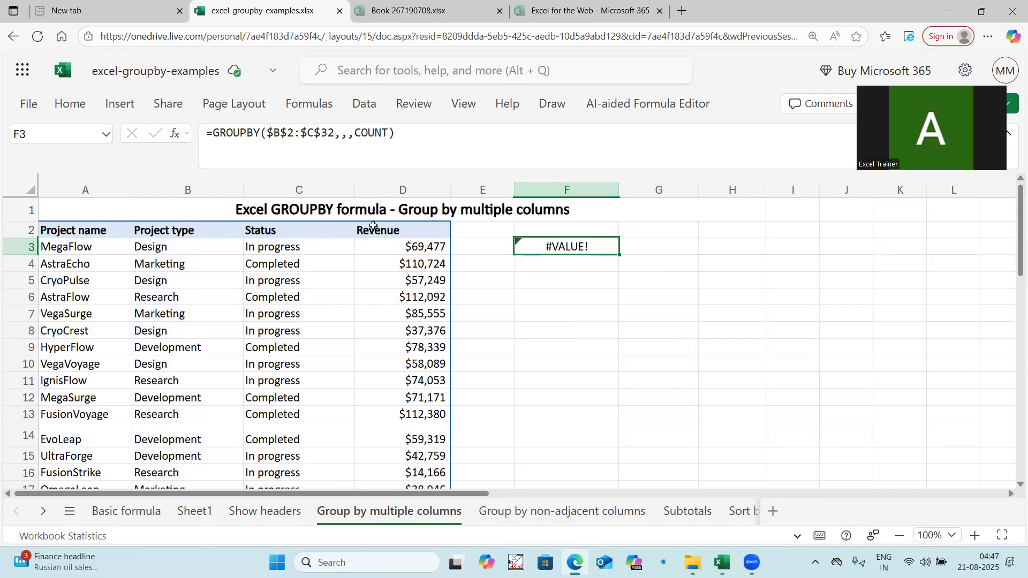
key("ctrl+z")
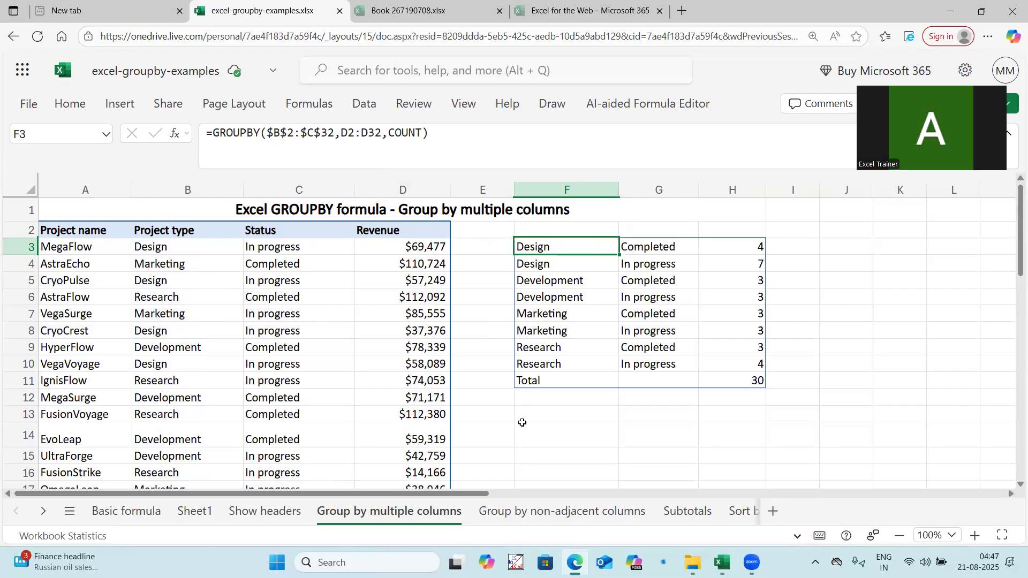
Try Sum instead of COUNT as the function in the F3 formula and undo the replacement.
left_click(331, 130)
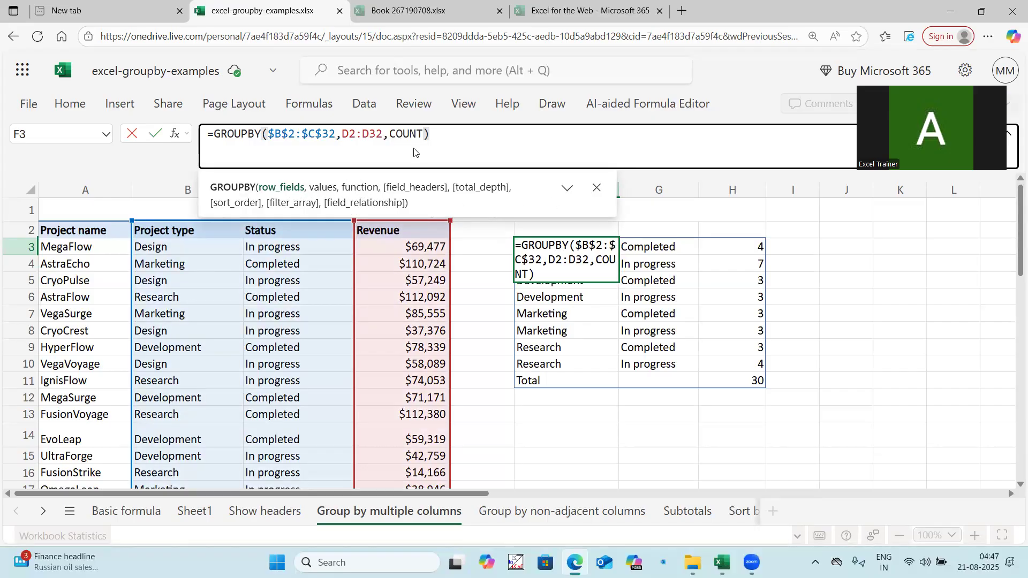
key("Escape")
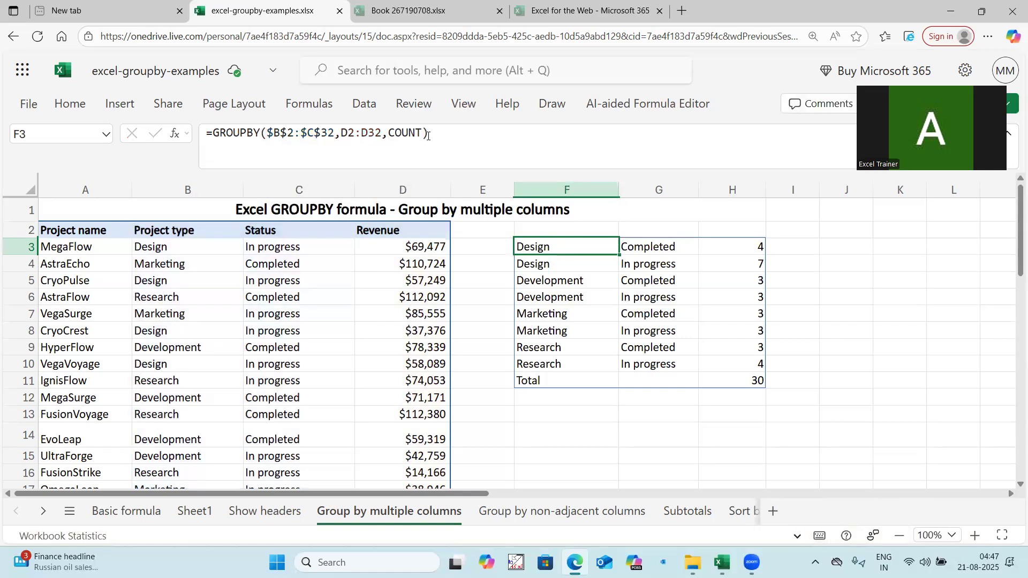
left_click(408, 132)
double_click(408, 132)
type("Sum")
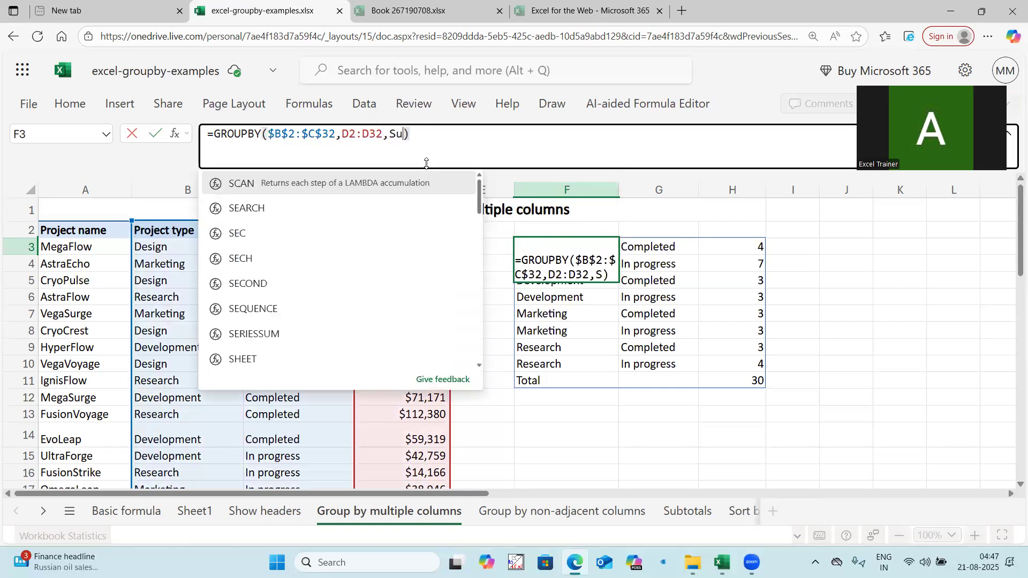
left_click(433, 132)
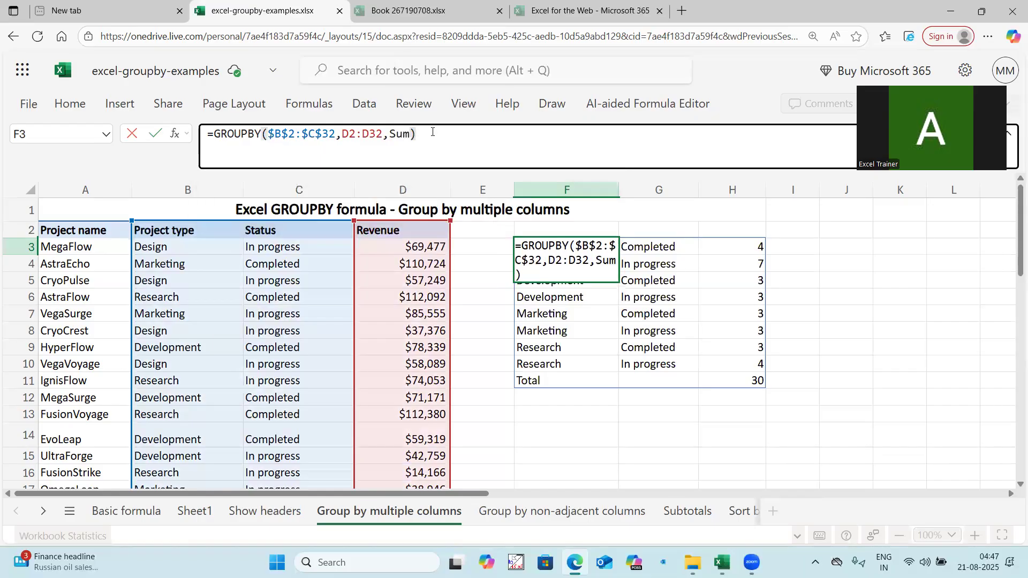
key("Return")
key("ctrl+z")
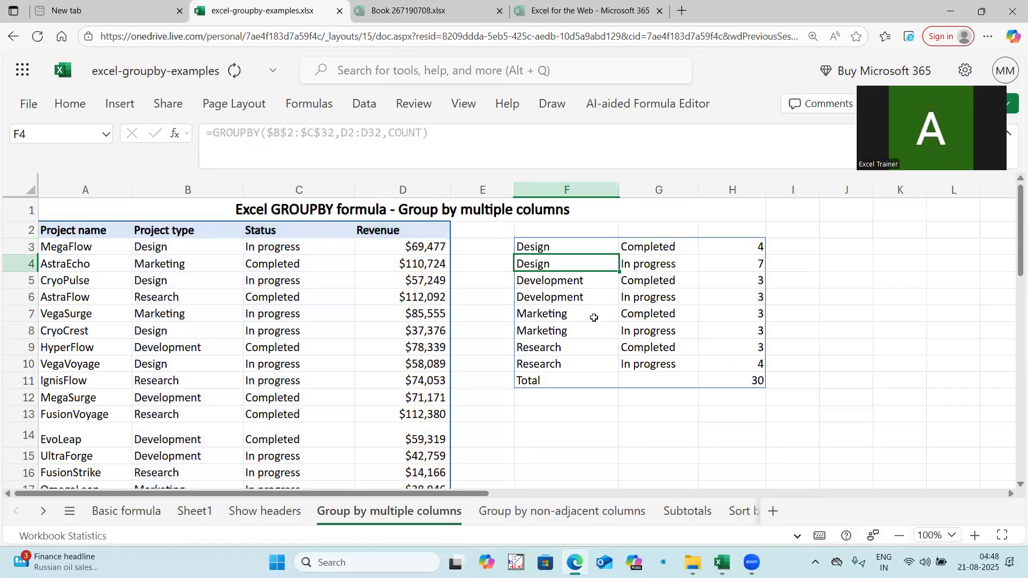
key("ctrl+z")
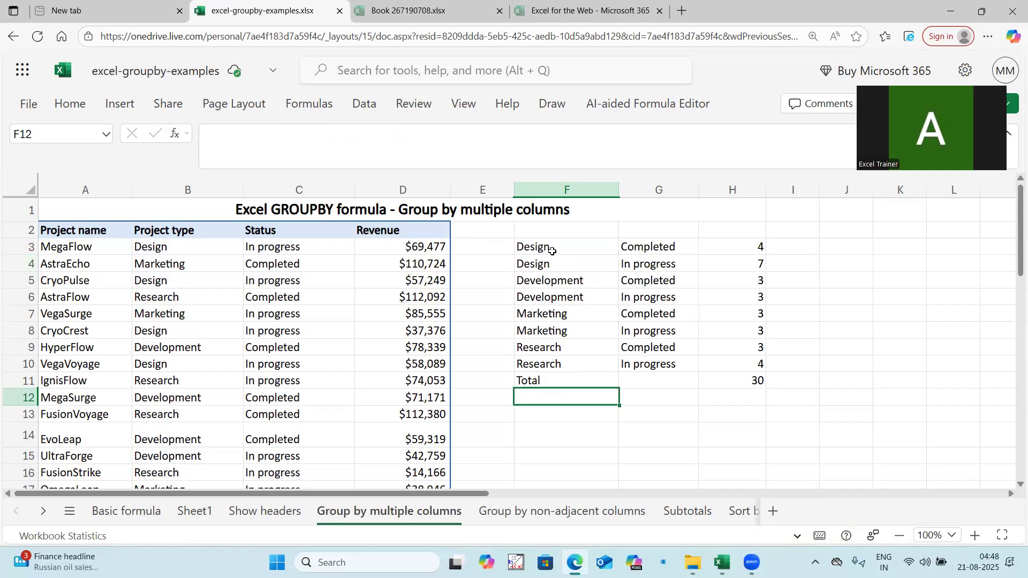
Examine the row fields, values and function arguments of the GROUPBY formula in F3.
left_click(551, 251)
left_click_drag(335, 132, 268, 133)
left_click_drag(381, 133, 342, 133)
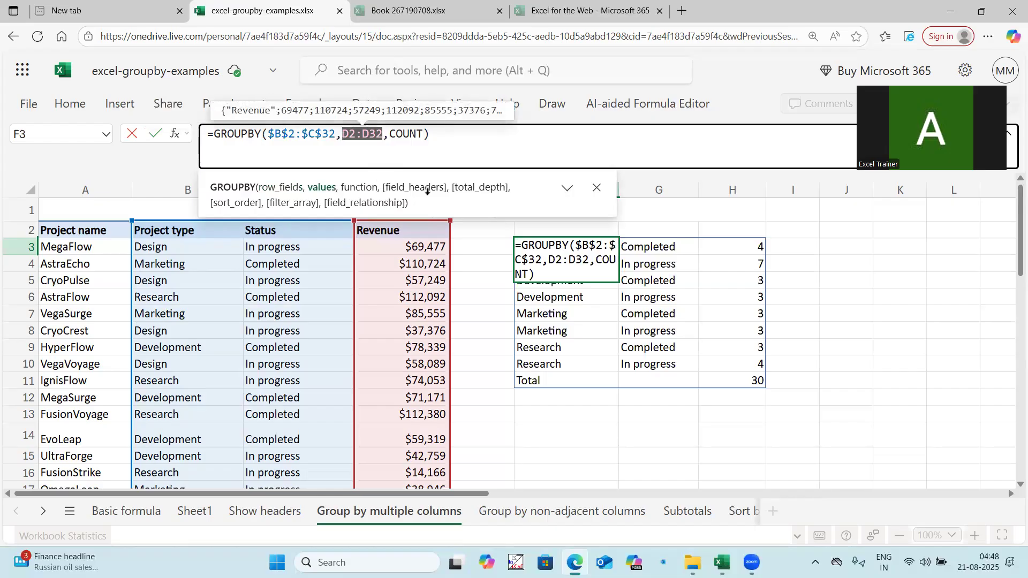
key("Escape")
left_click(597, 426)
left_click(551, 247)
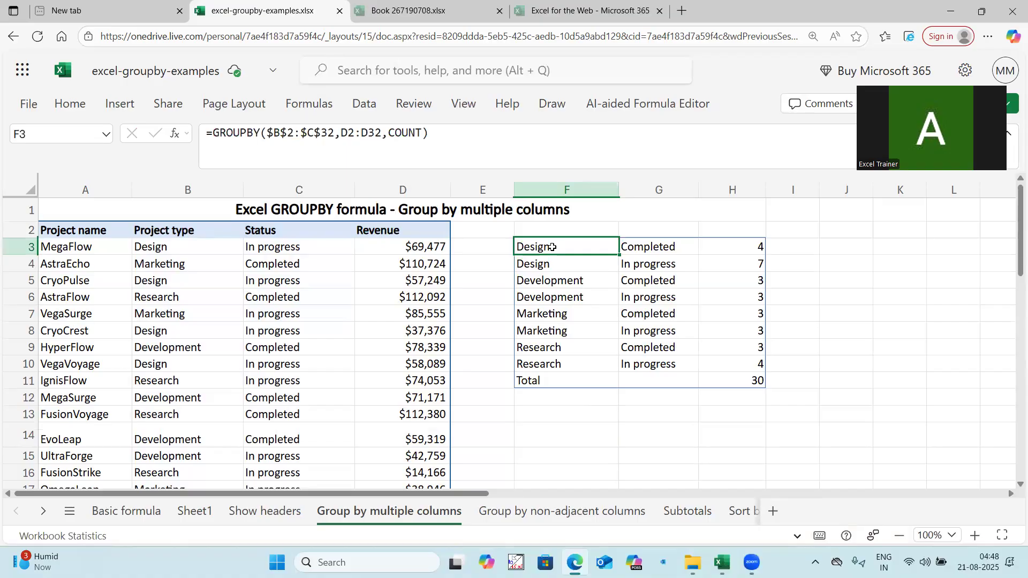
left_click(214, 132)
left_click_drag(208, 133, 465, 131)
key("Escape")
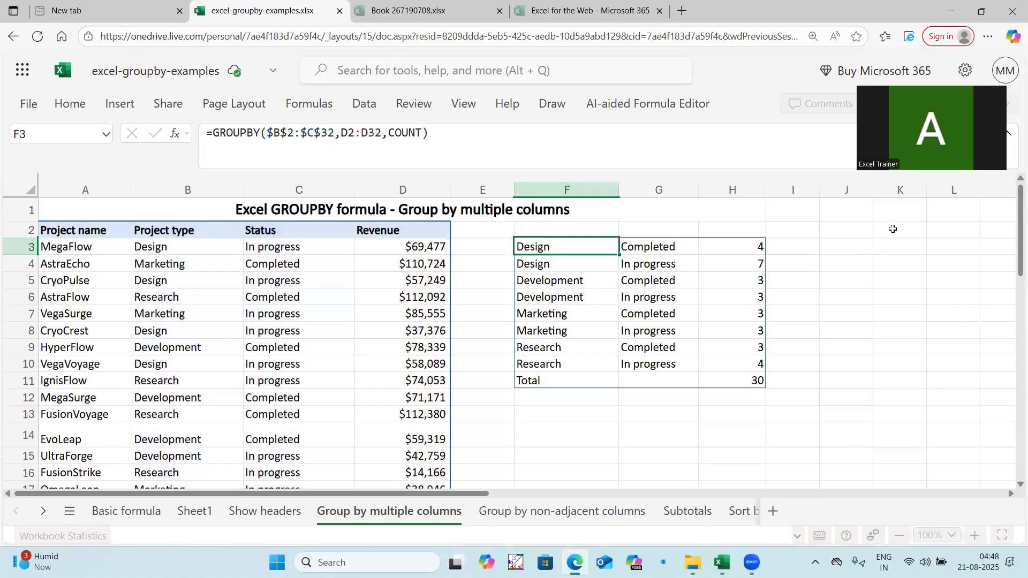
Move the grouped result in F3:H11 so that it starts at cell M3.
left_click(946, 208)
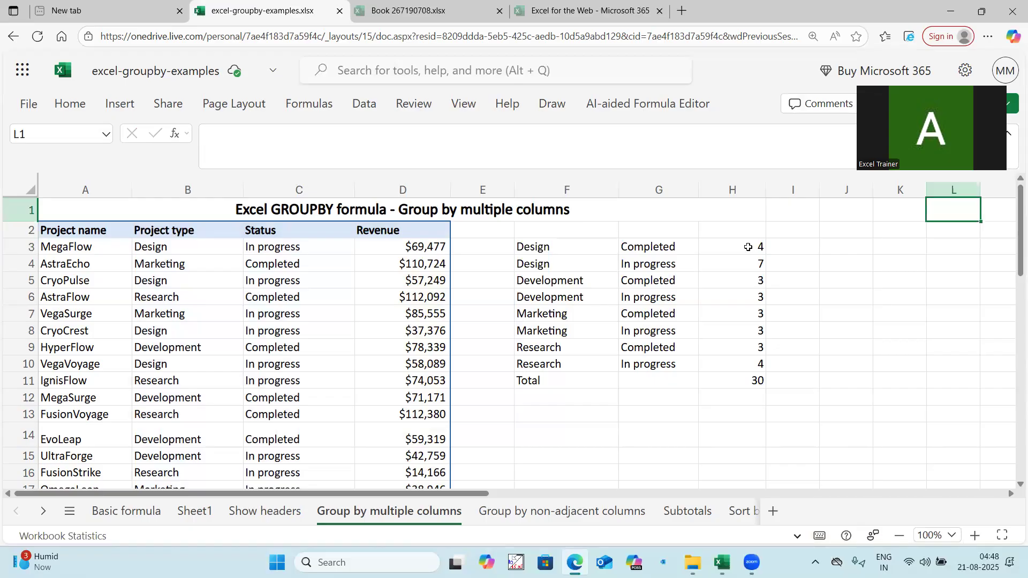
left_click_drag(530, 247, 737, 390)
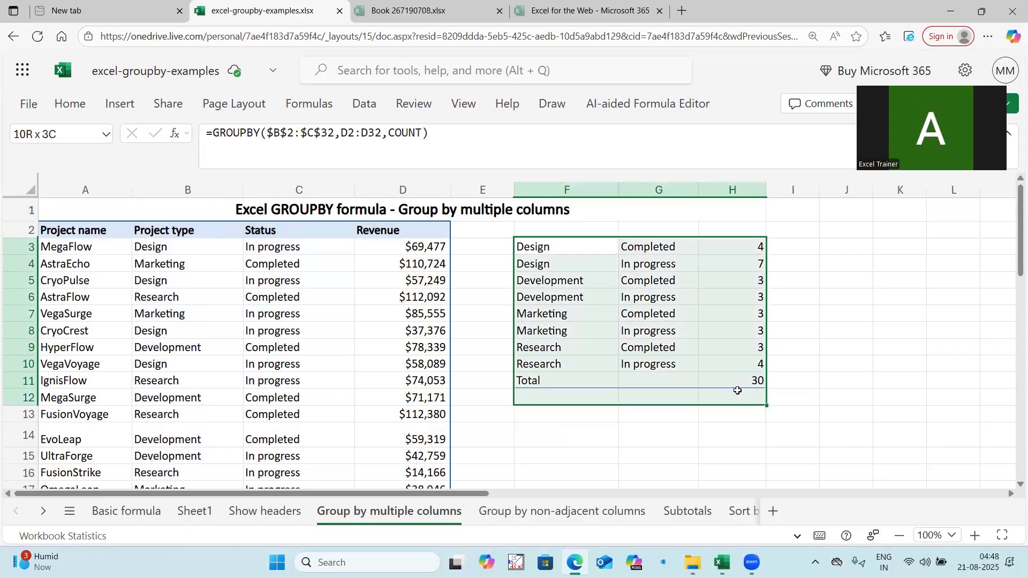
left_click_drag(560, 248, 711, 373)
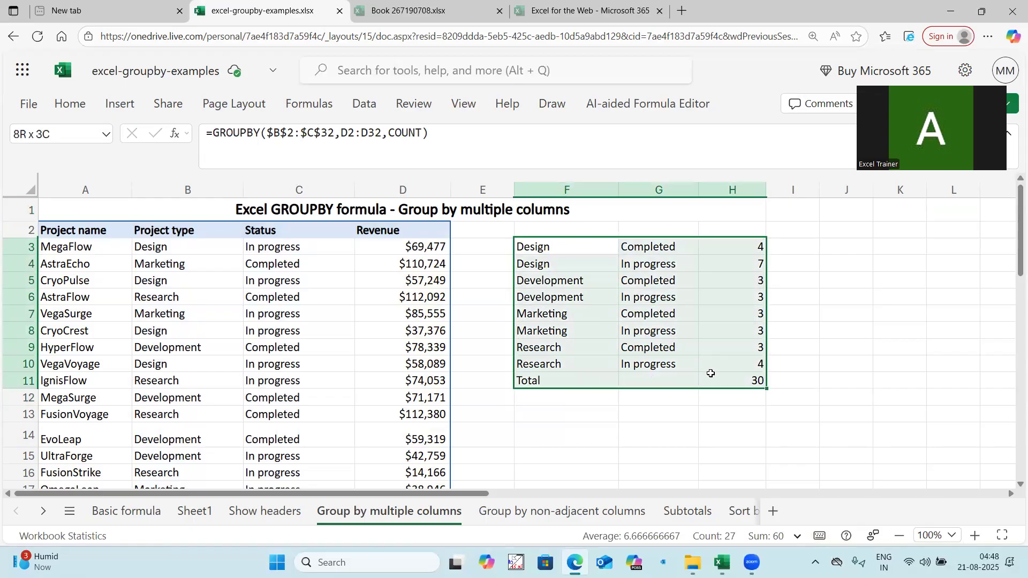
key("ctrl+x")
left_click_drag(424, 497, 658, 499)
left_click(770, 244)
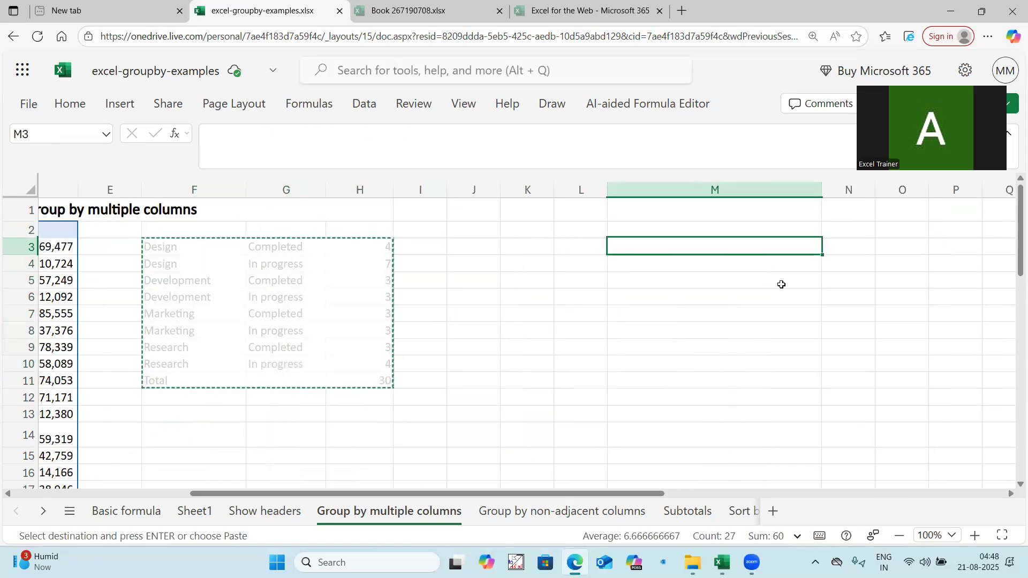
key("ctrl+v")
left_click(581, 396)
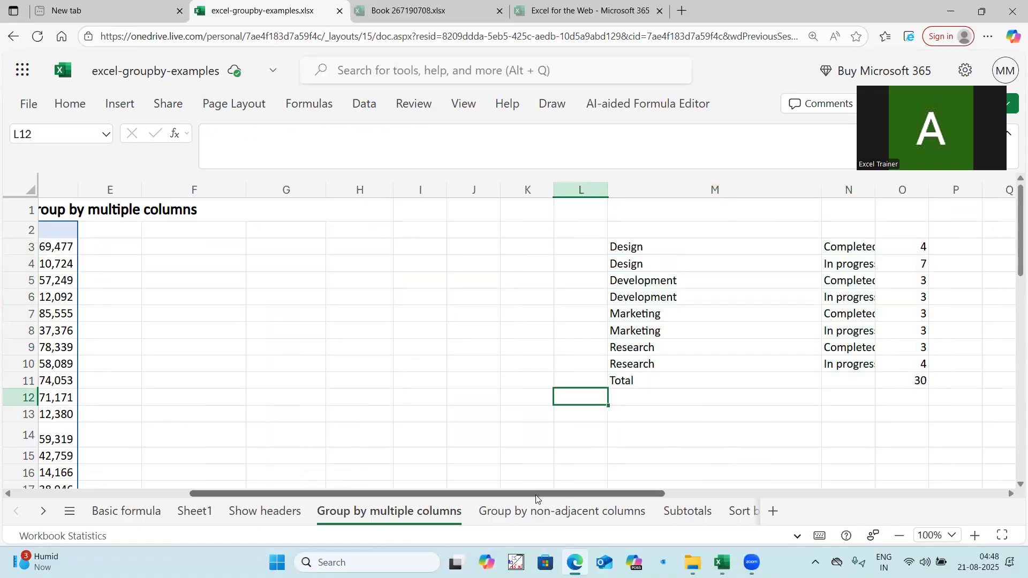
Narrow column M, which holds the project types of the moved result.
left_click_drag(535, 495, 499, 495)
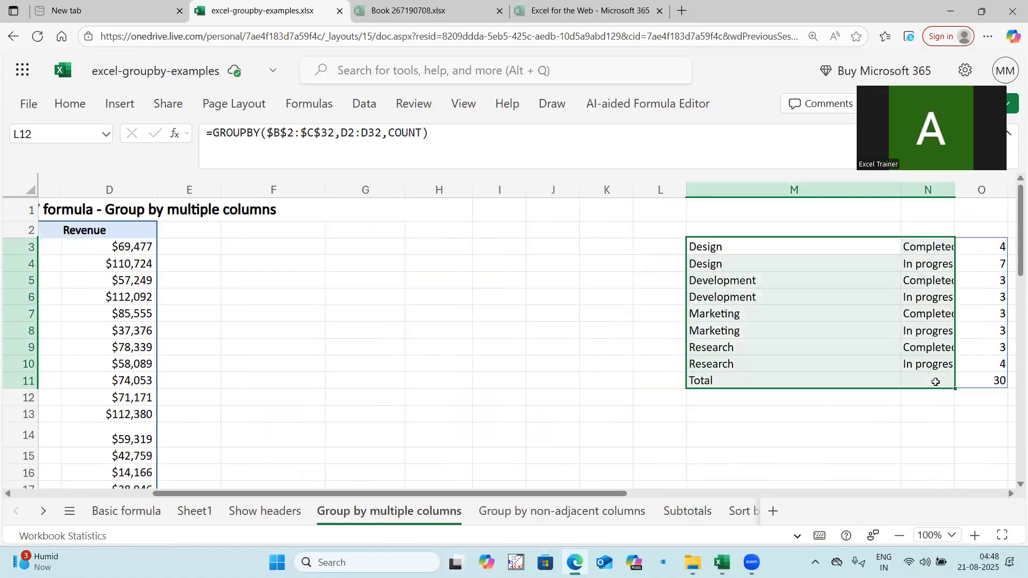
left_click(867, 382)
left_click_drag(902, 190, 788, 246)
In F3, list the unique Project type and Status combinations with =UNIQUE($B$3:$B$32&$C$3:$C$32).
left_click_drag(471, 495, 313, 495)
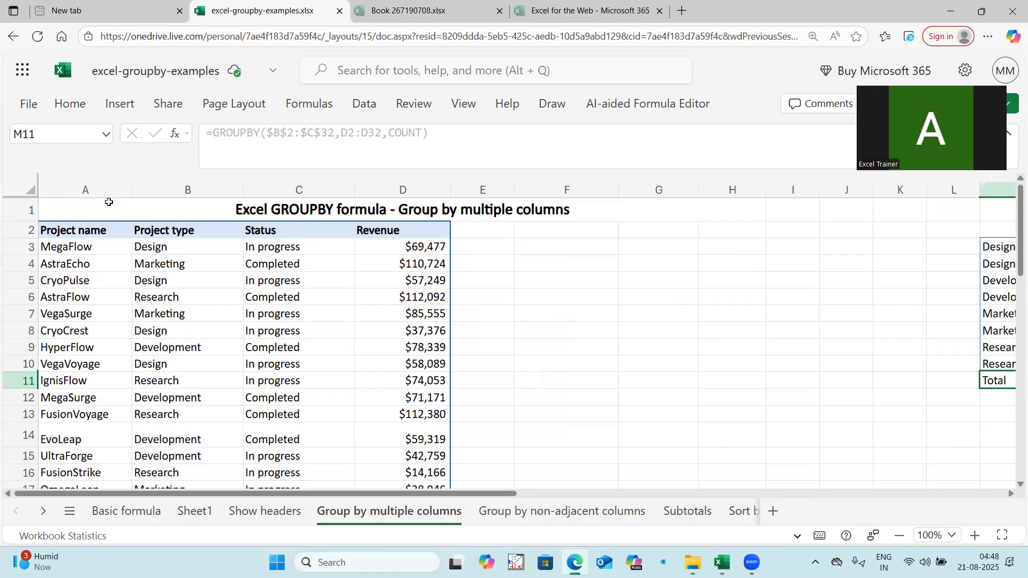
left_click_drag(107, 189, 391, 315)
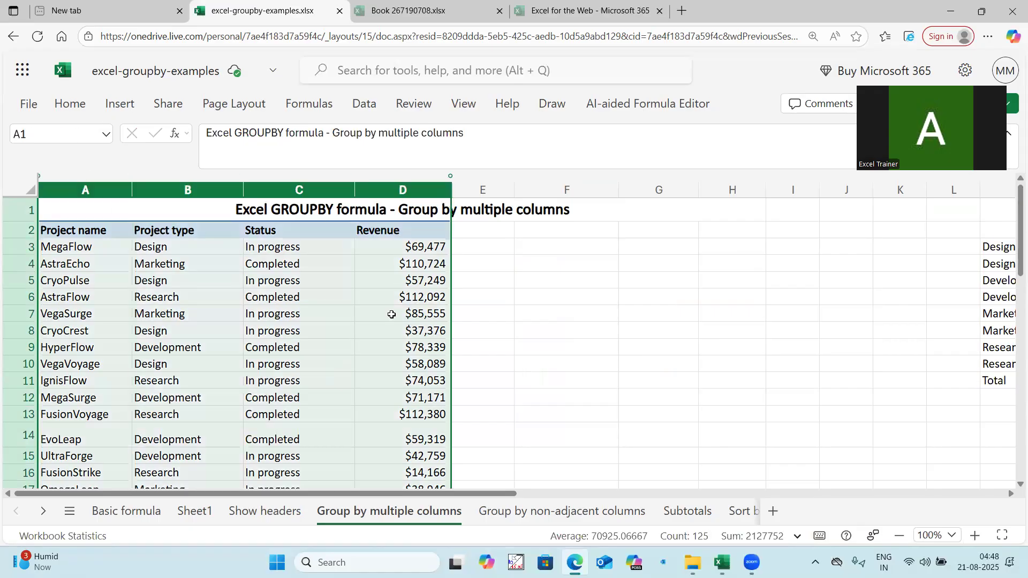
left_click(534, 249)
type("=u")
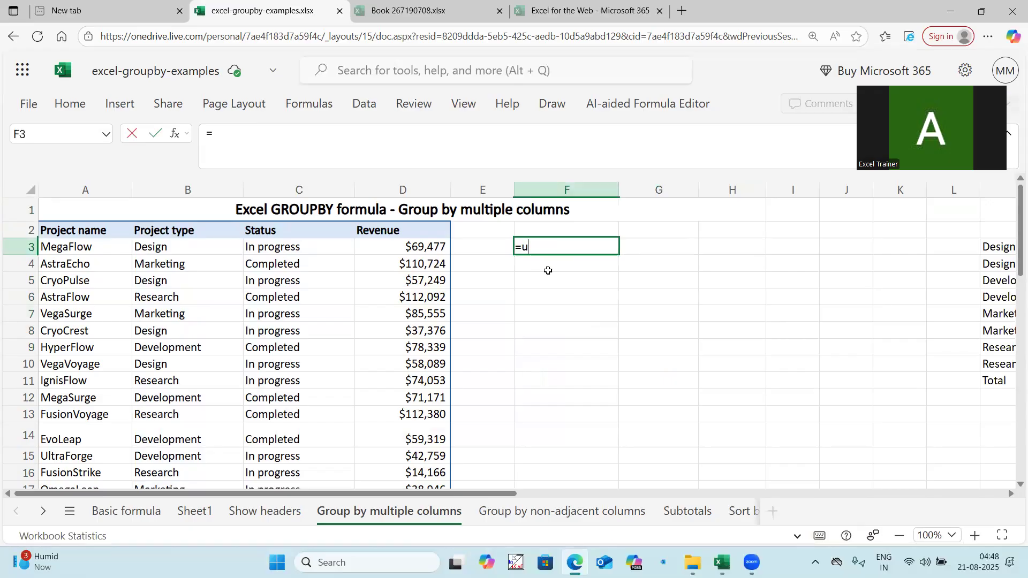
type("nique(")
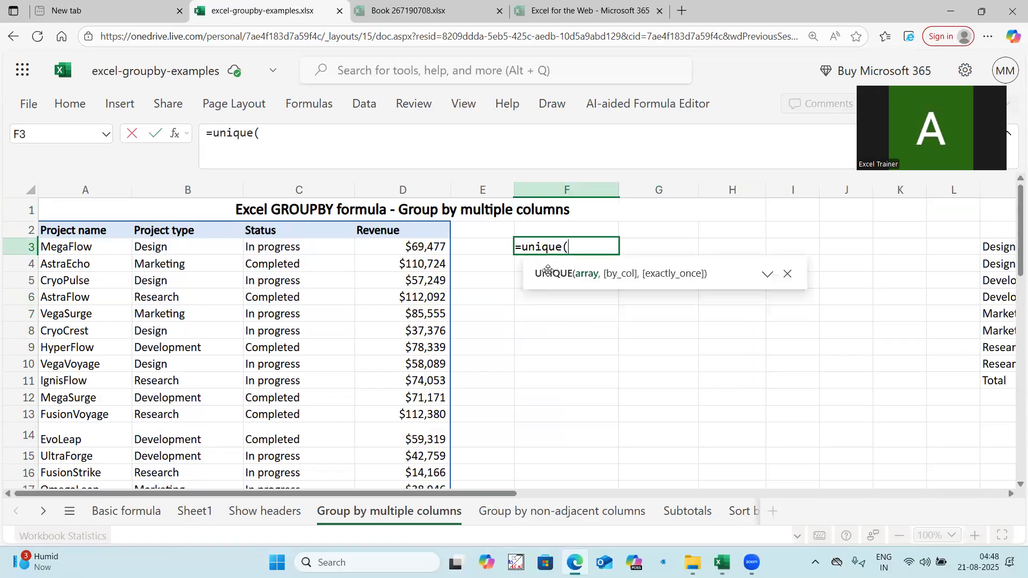
left_click(202, 249)
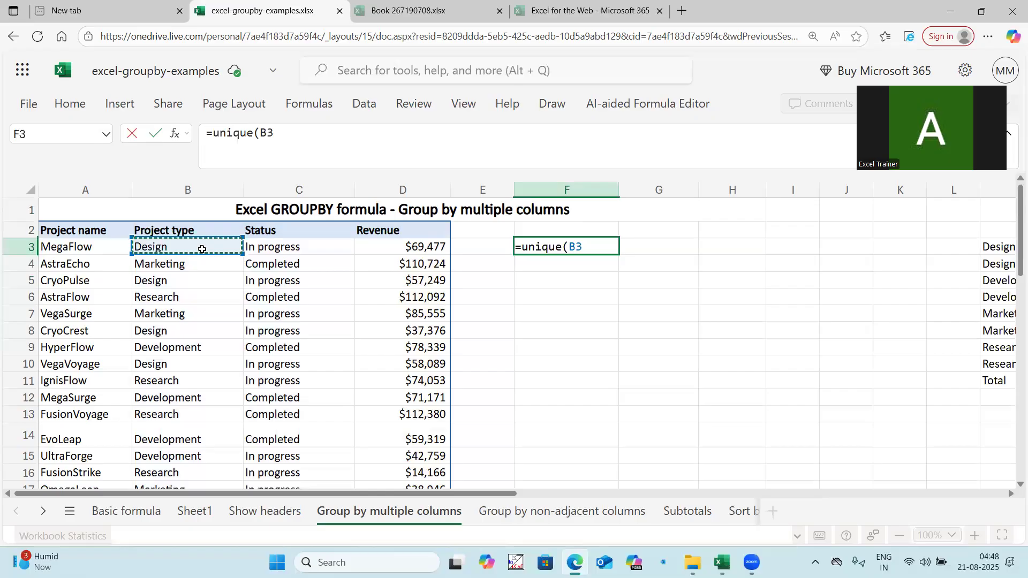
key("ctrl+shift+Down")
key("F4")
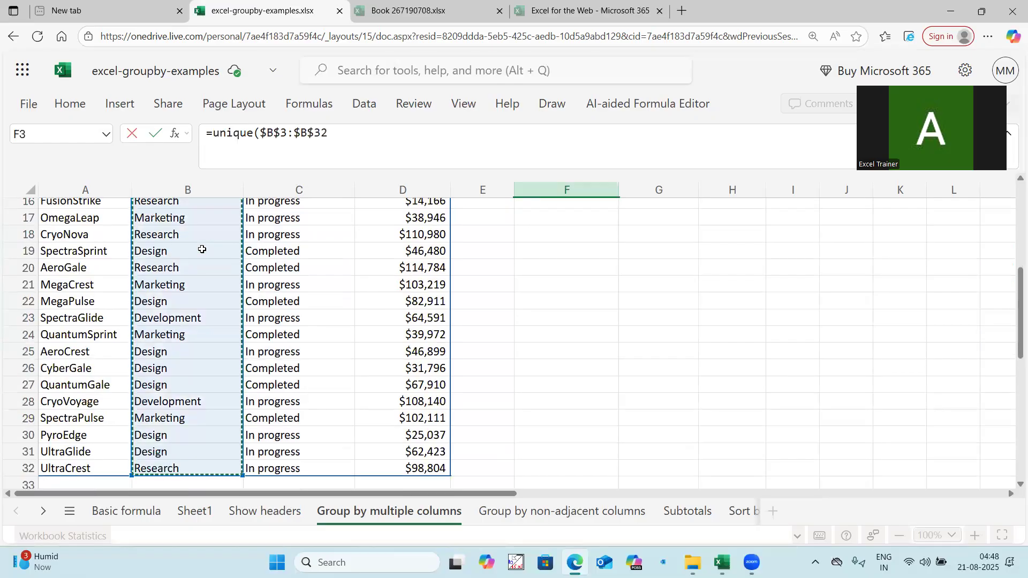
type("&")
left_click(310, 248)
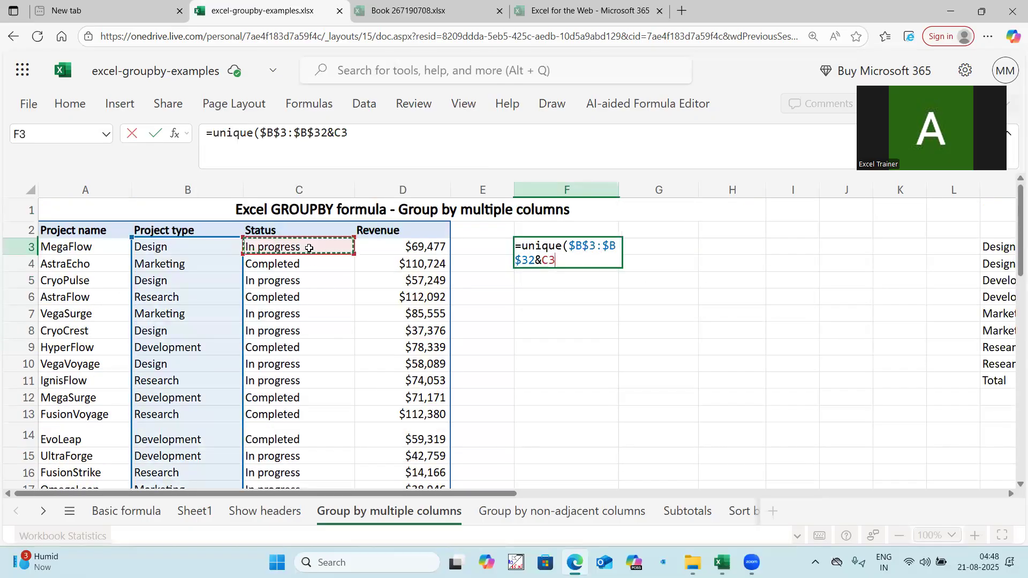
key("ctrl+shift+Down")
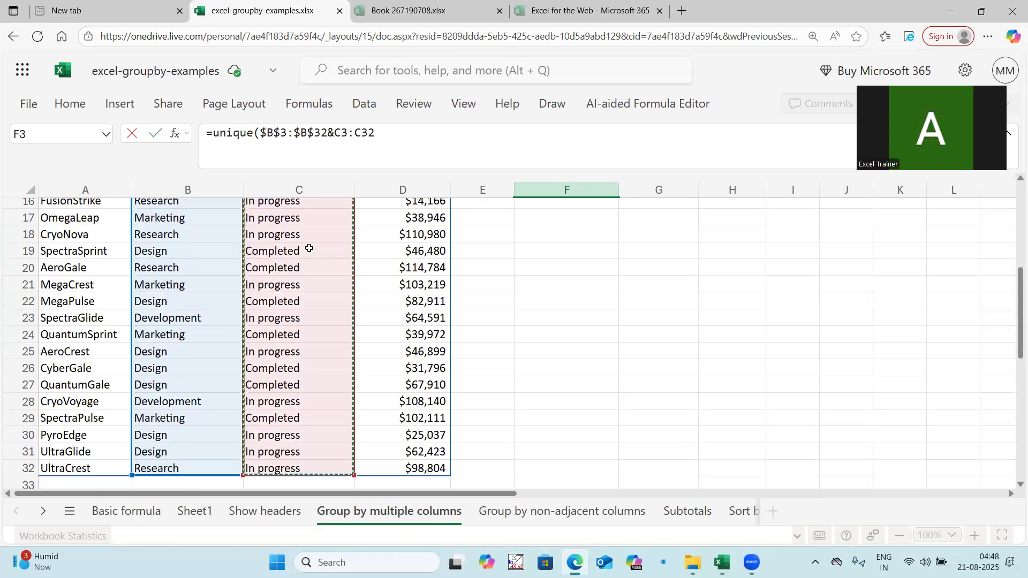
key("F4")
key("Return")
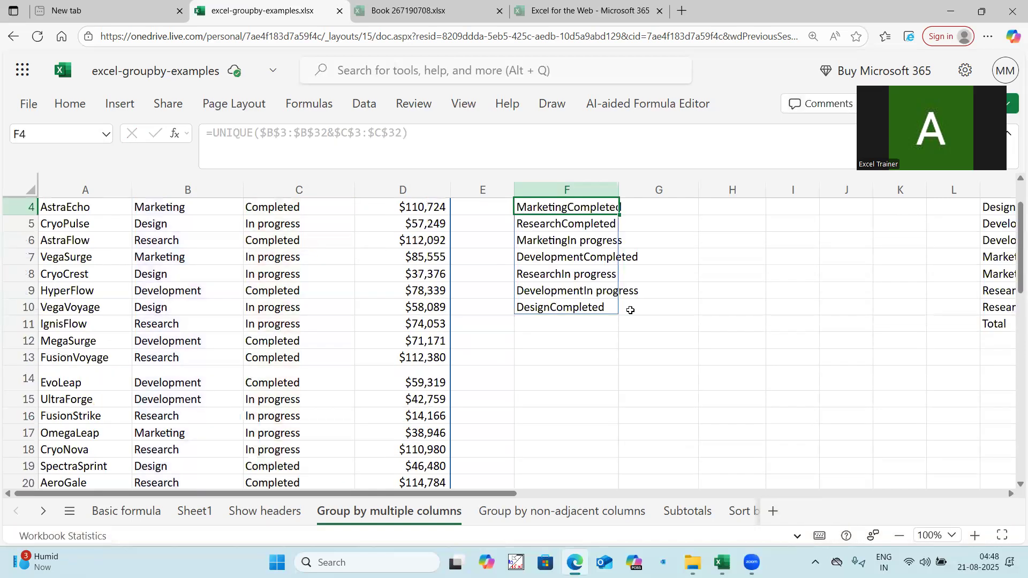
Insert a "|" separator between the two joined ranges in the F3 UNIQUE formula and widen column F to fit the combined text.
scroll(629, 308, "up", 1)
left_click(596, 246)
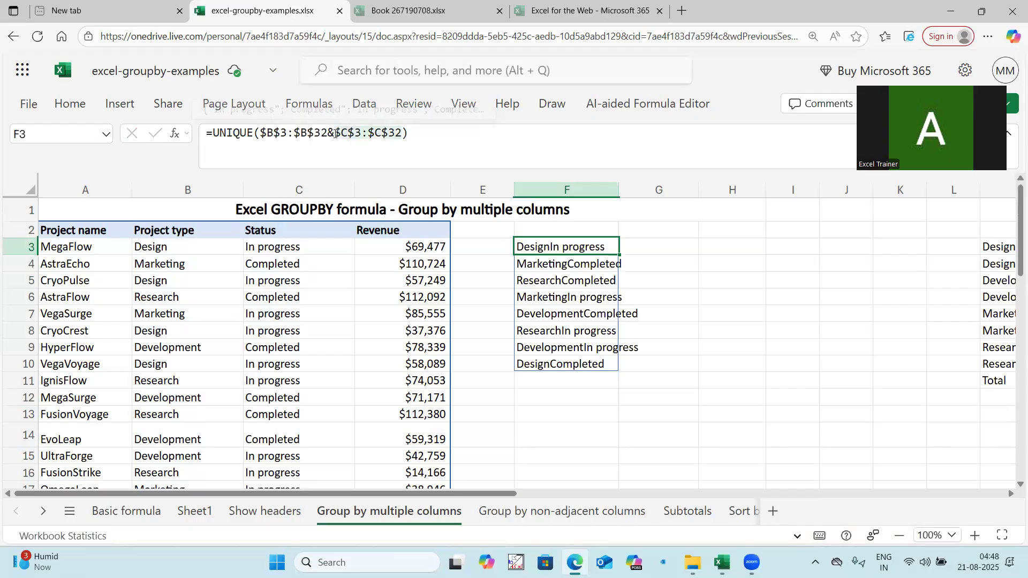
left_click(339, 132)
type("\"|\"&")
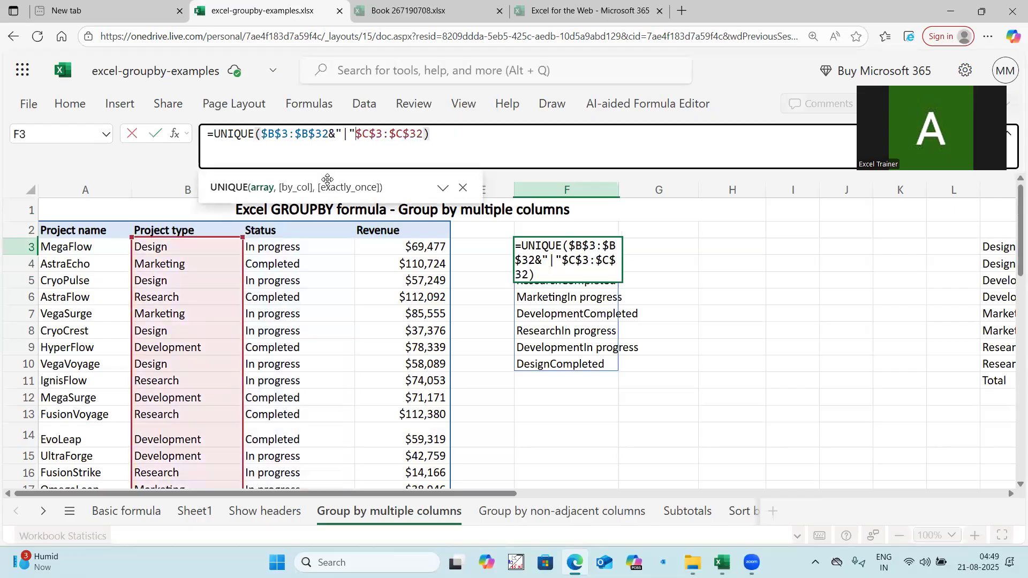
key("Return")
left_click_drag(619, 192, 689, 191)
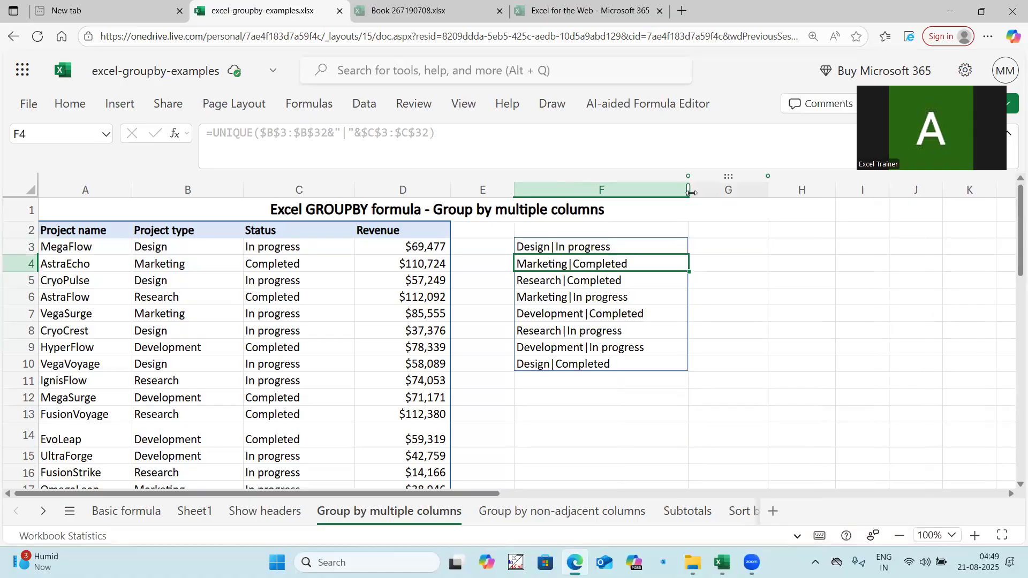
Wrap the UNIQUE formula in F3 in TEXTBEFORE with "|" as delimiter to extract only the project types.
key("Up")
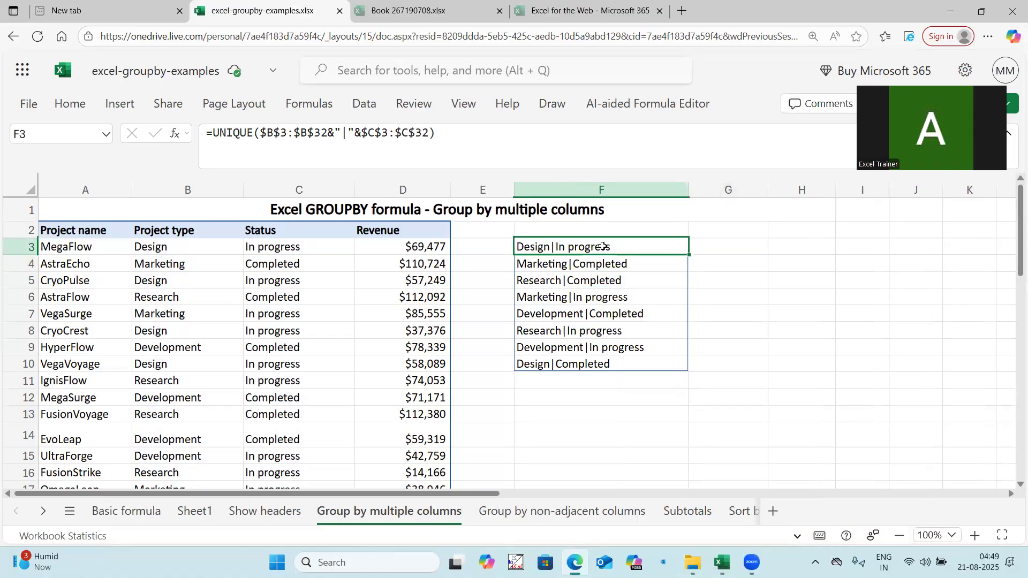
left_click(212, 133)
key("ctrl+a")
type("=")
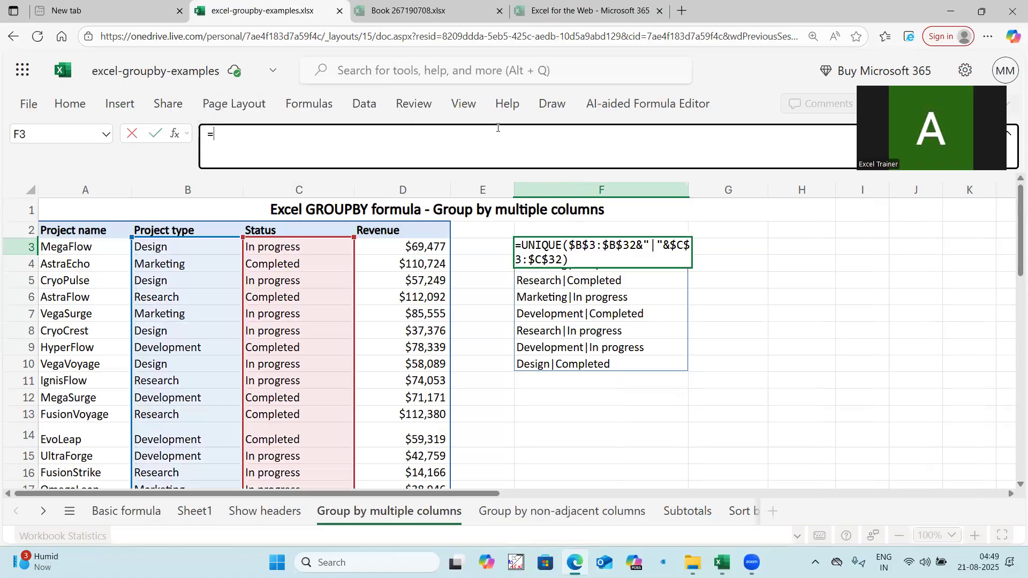
type("textbefore(")
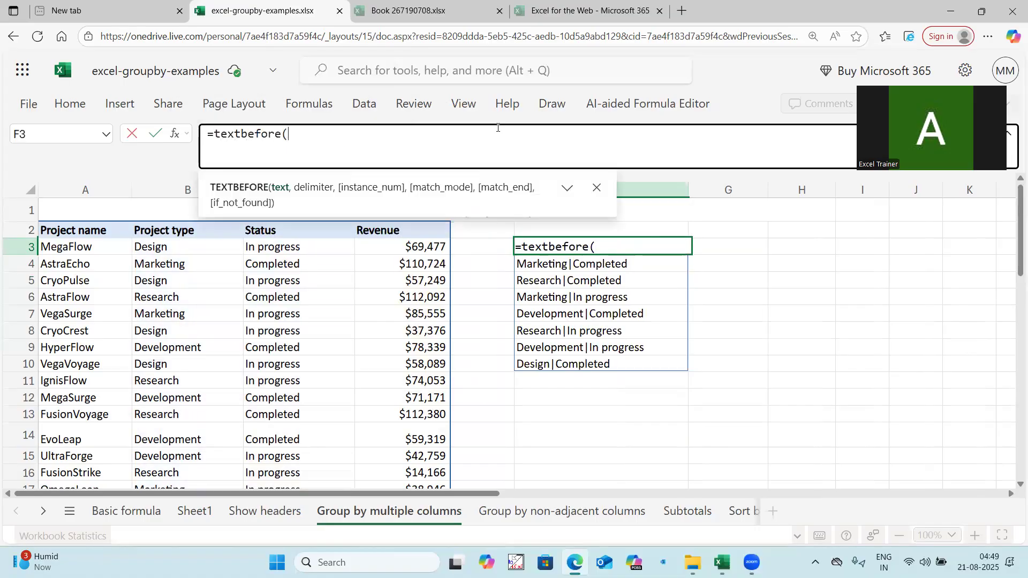
key("ctrl+v")
type(",")
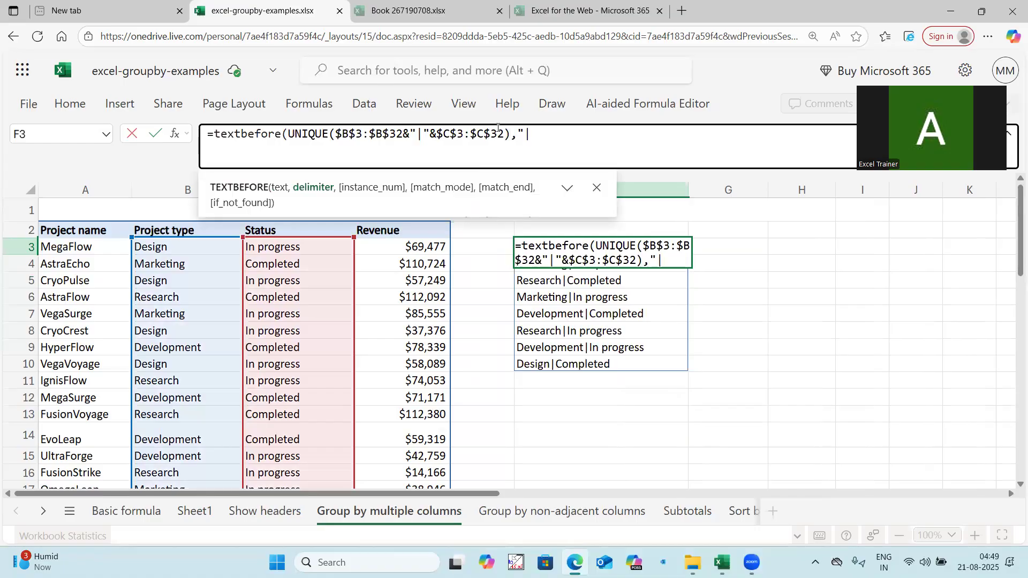
type("\"|\")")
key("Return")
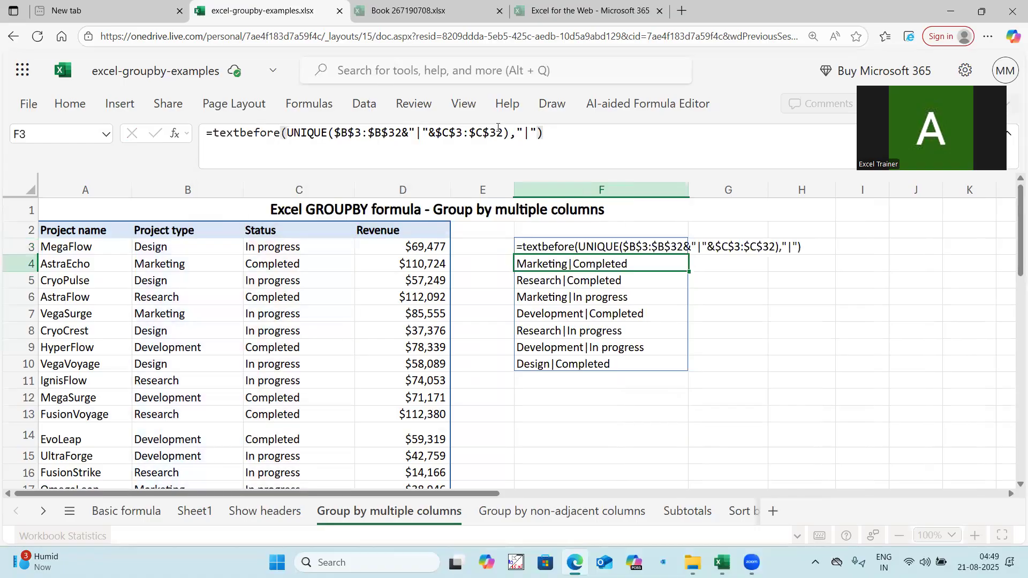
Rewrite the F3 formula as a LET that assigns the same TEXTBEFORE(UNIQUE(...),"|") expression to both variables a and b.
left_click(553, 242)
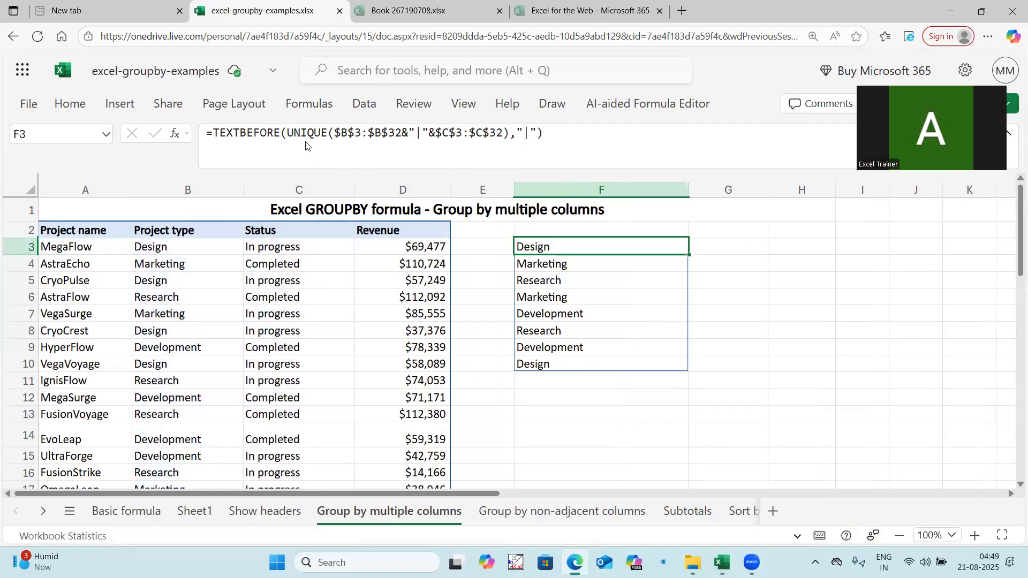
left_click_drag(208, 131, 590, 134)
key("ctrl+c")
key("BackSpace")
type("l")
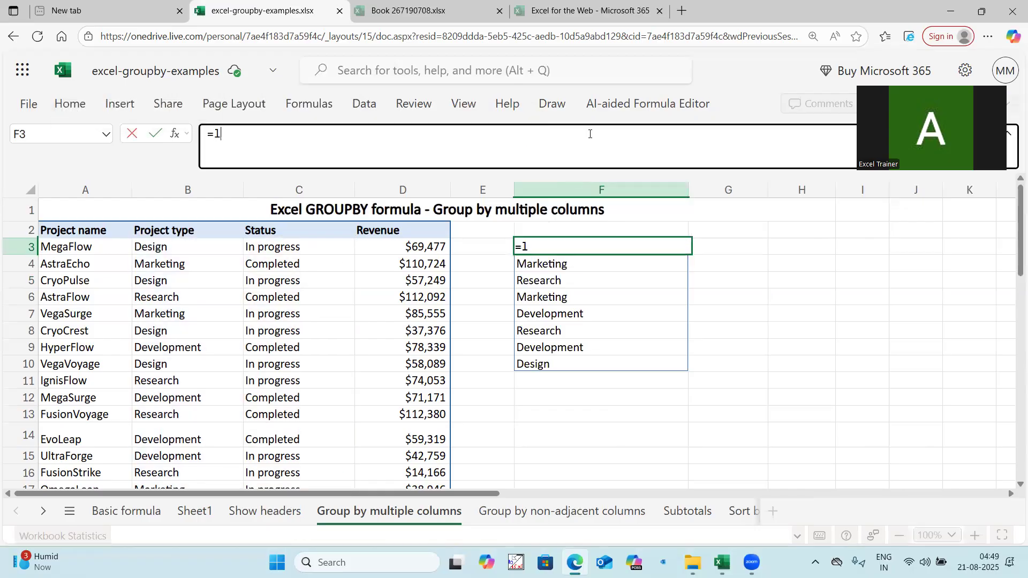
type("et(a,")
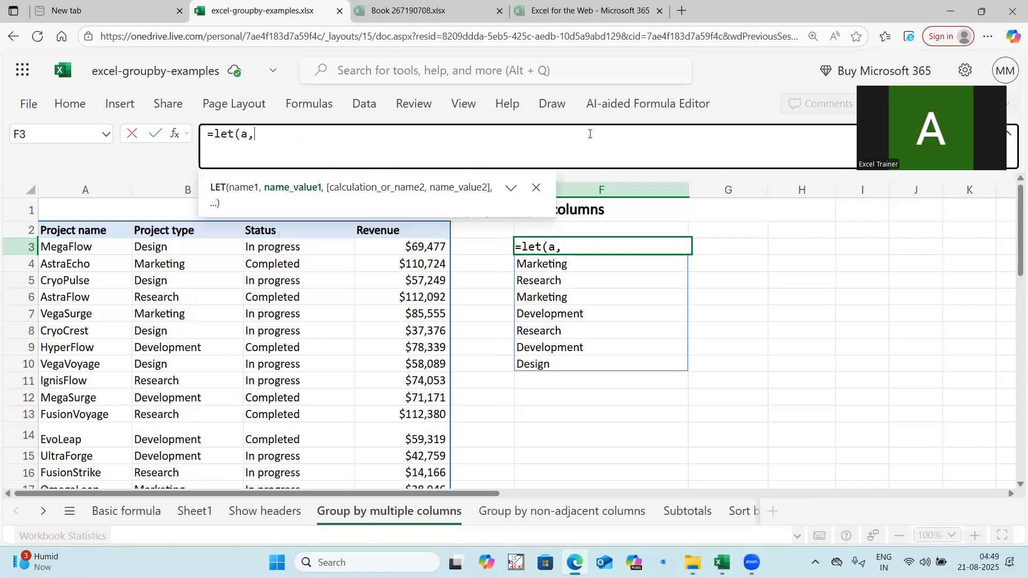
key("ctrl+v")
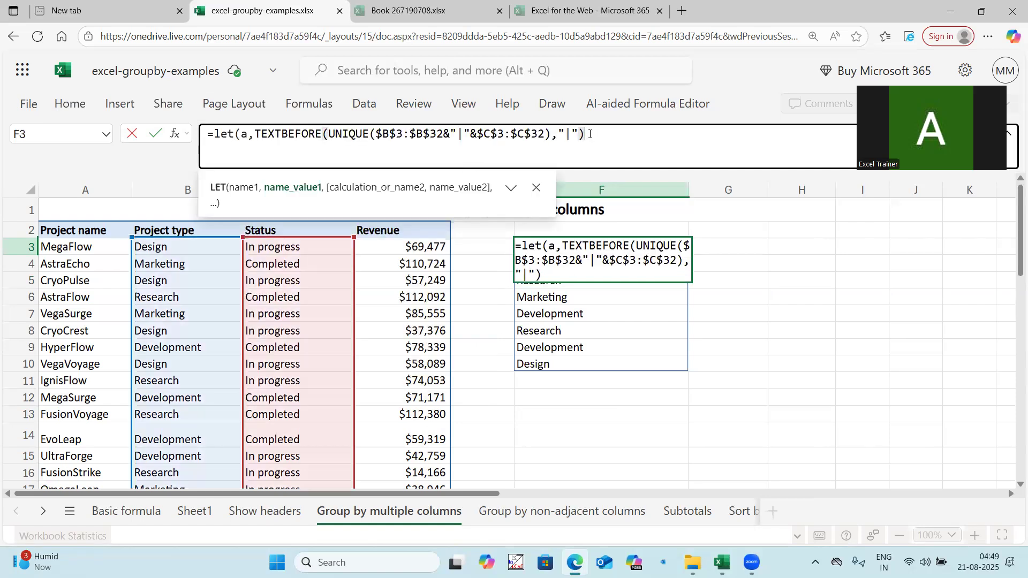
type(",b,")
key("ctrl+v")
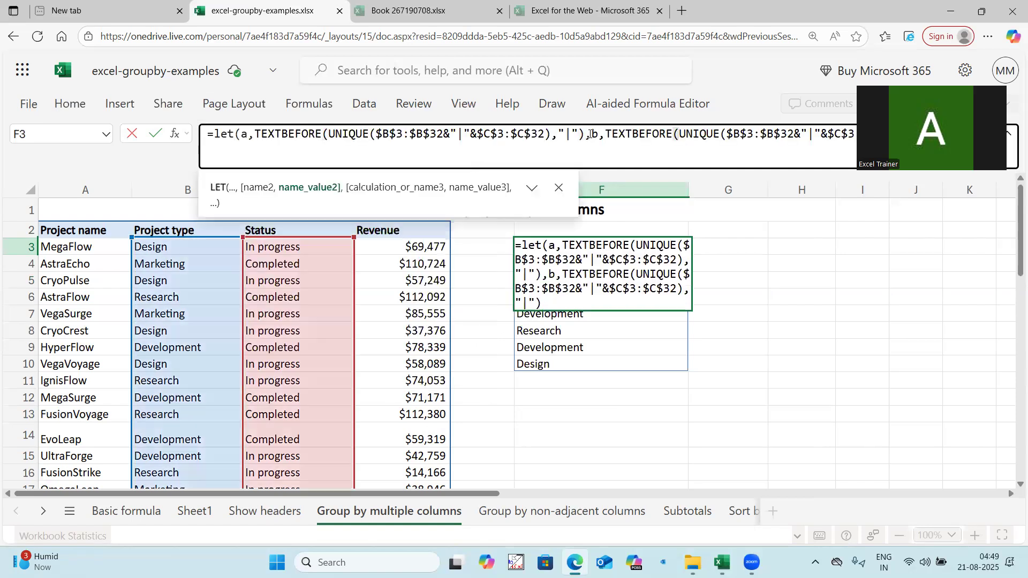
type(")")
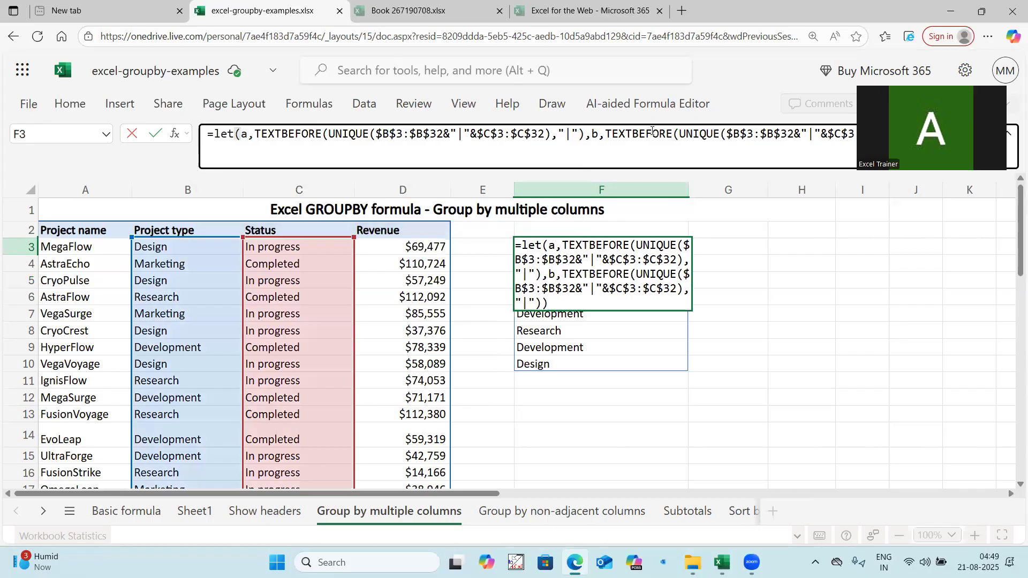
Change the function for variable b in the F3 LET formula from TEXTBEFORE to TEXTAFTER.
left_click(674, 134)
key("BackSpace")
key("BackSpace")
key("BackSpace")
key("BackSpace")
key("BackSpace")
key("BackSpace")
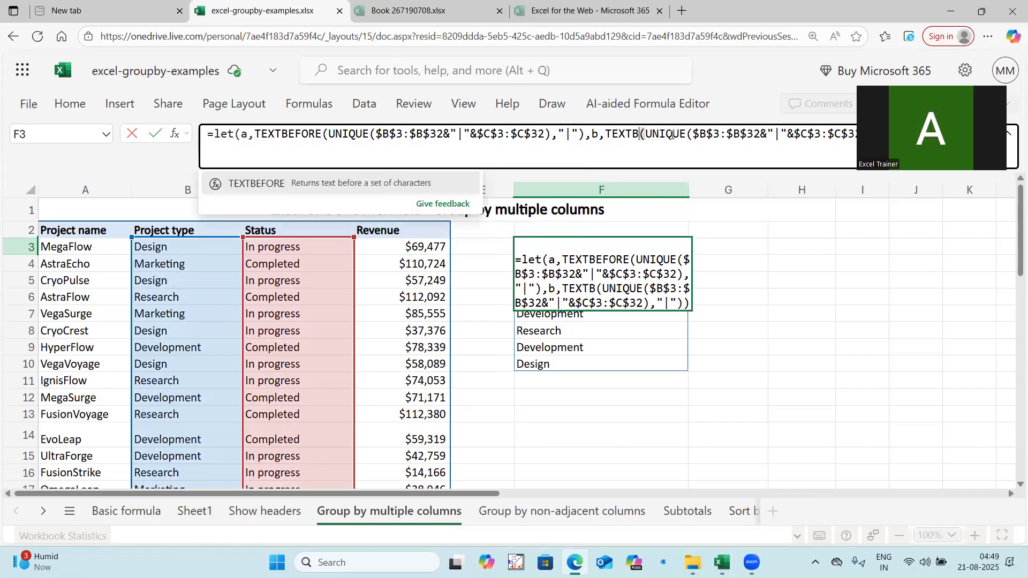
type("aftere")
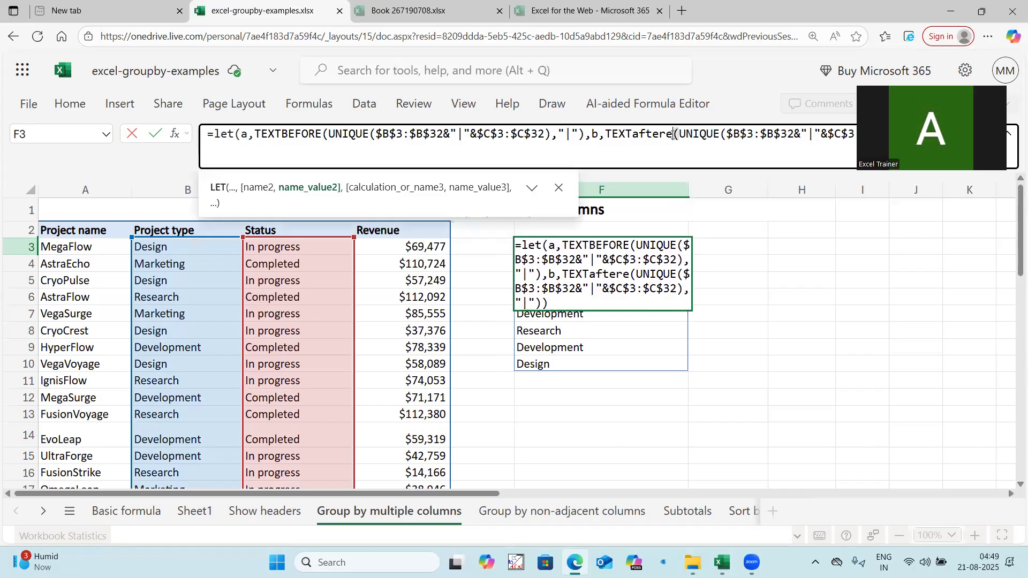
key("BackSpace")
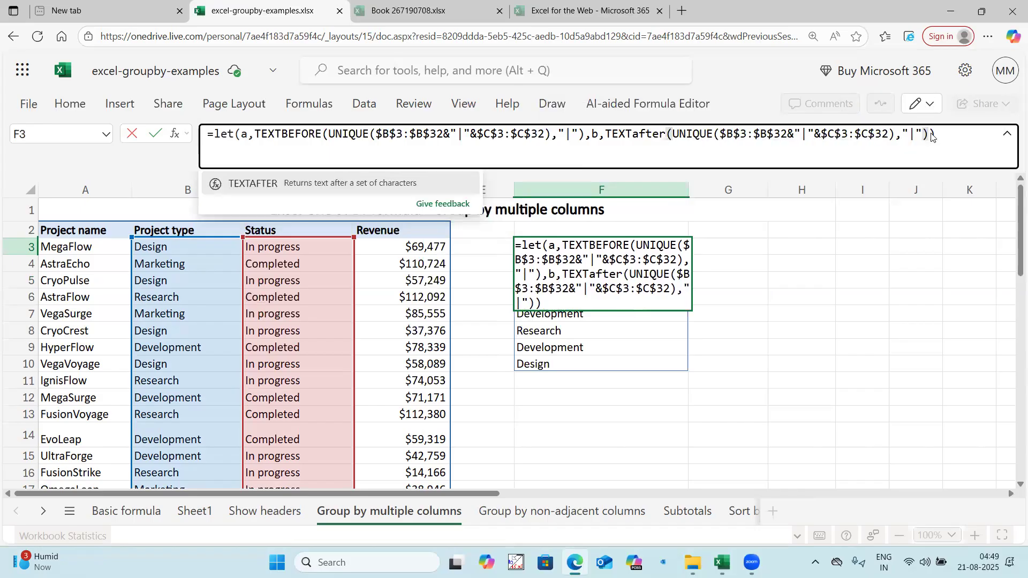
Add the name Data with the value HSTACK(a,b) to the end of the F3 LET formula and enter it.
left_click(932, 137)
type(", H")
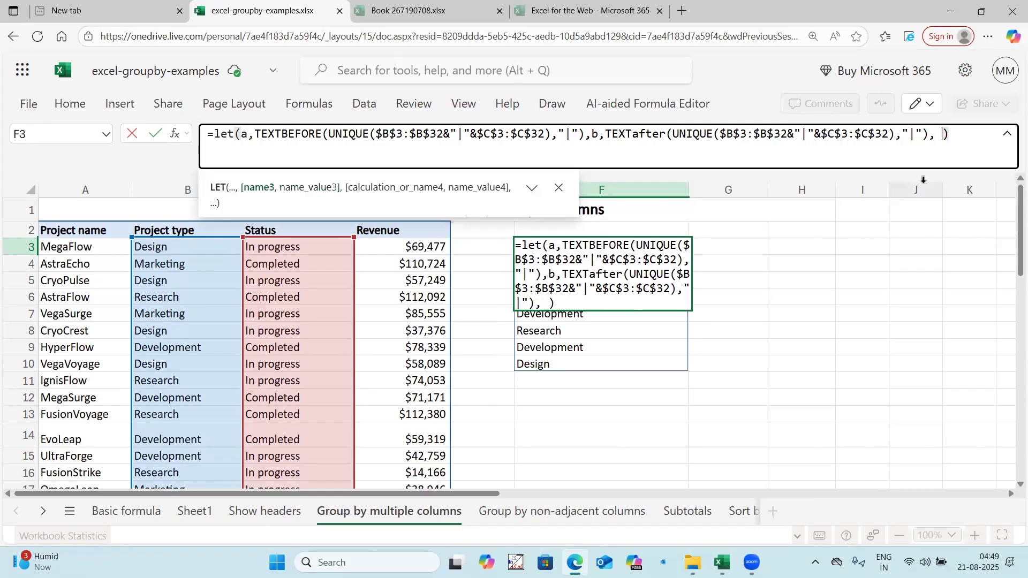
key("BackSpace")
type("Data,")
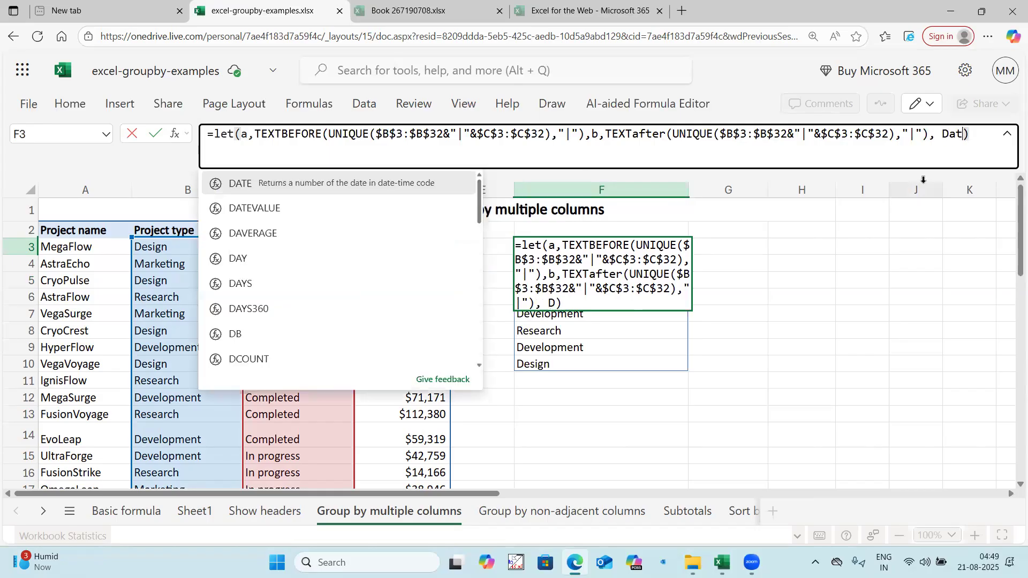
type(" Hstack(a")
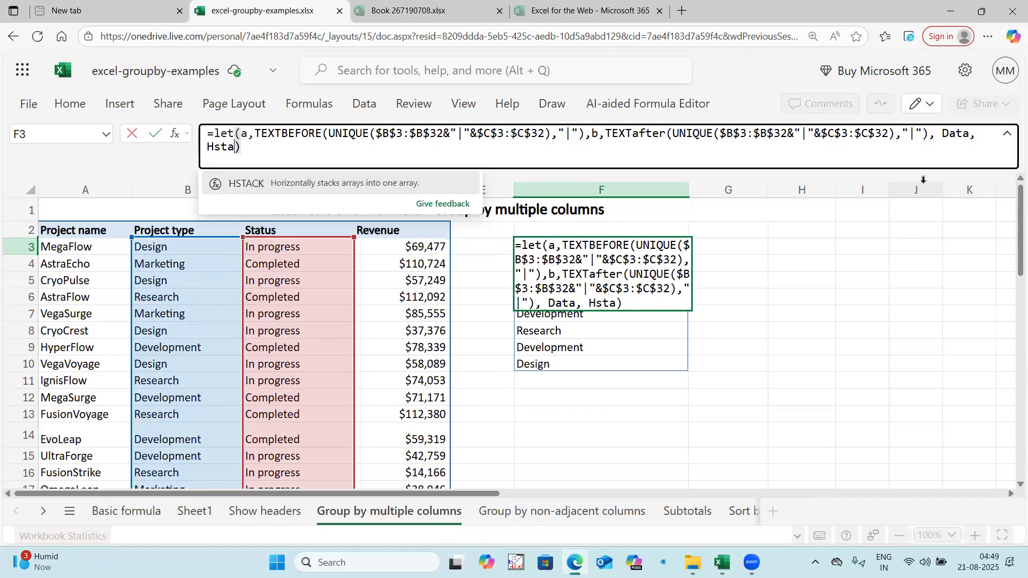
type(",b))")
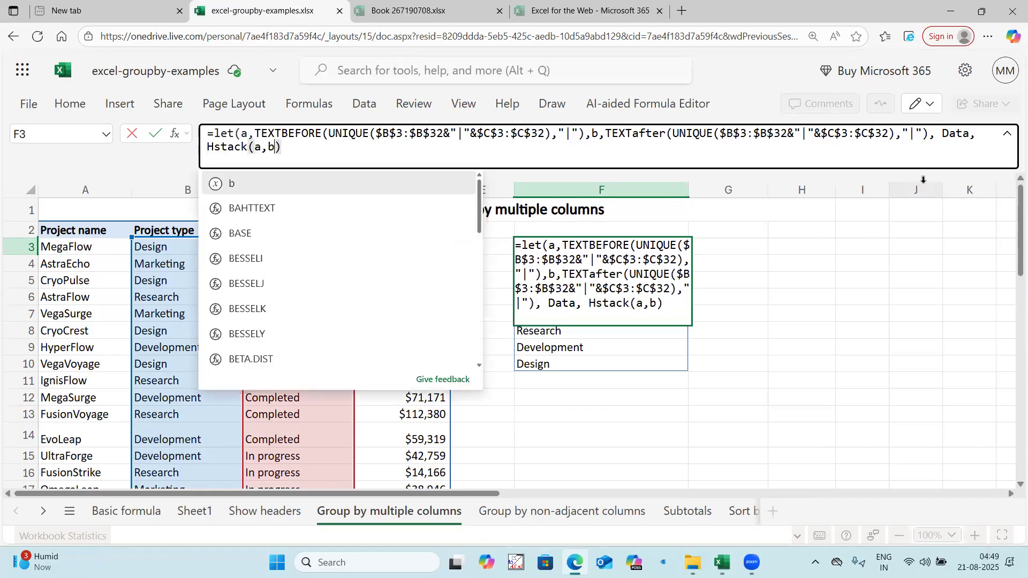
key("Return")
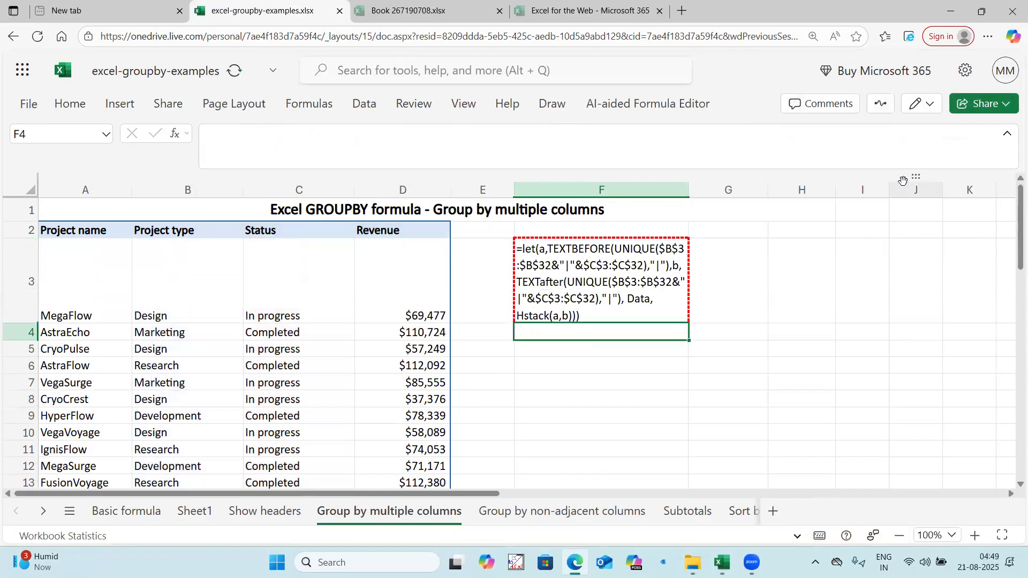
Remove the extra closing parenthesis at the end of the F3 LET formula and enter it again.
key("Up")
key("ctrl+c")
left_click(348, 153)
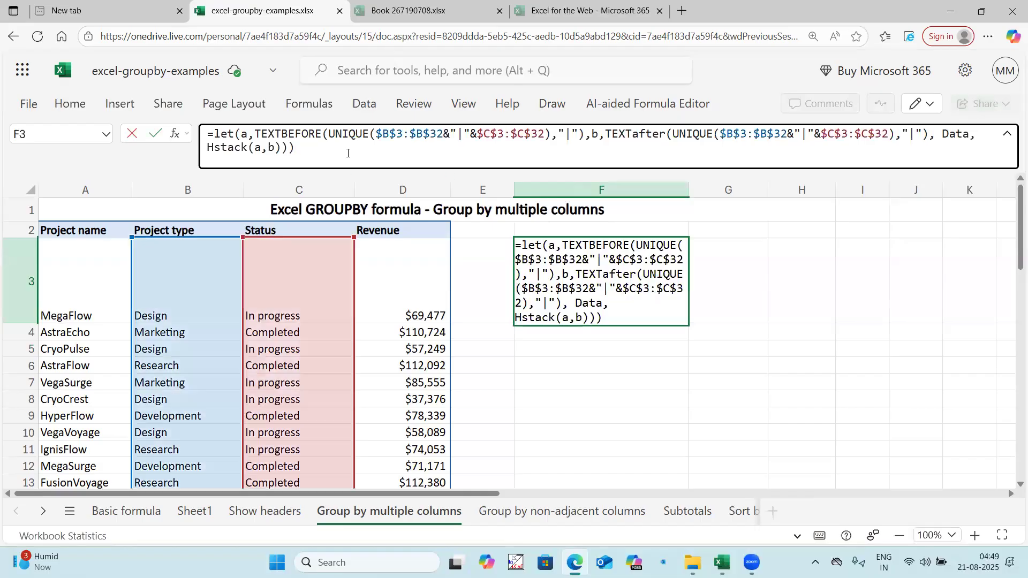
key("BackSpace")
key("Return")
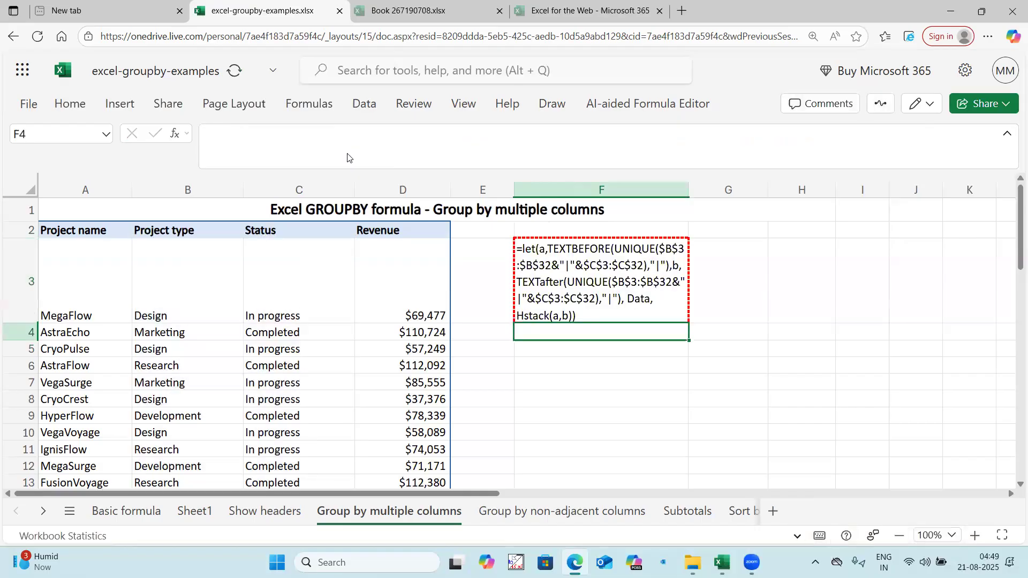
Add Data as the final calculation argument of the LET formula in F3, after HSTACK(a,b), and enter it.
left_click(505, 378)
left_click(546, 297)
left_click(294, 146)
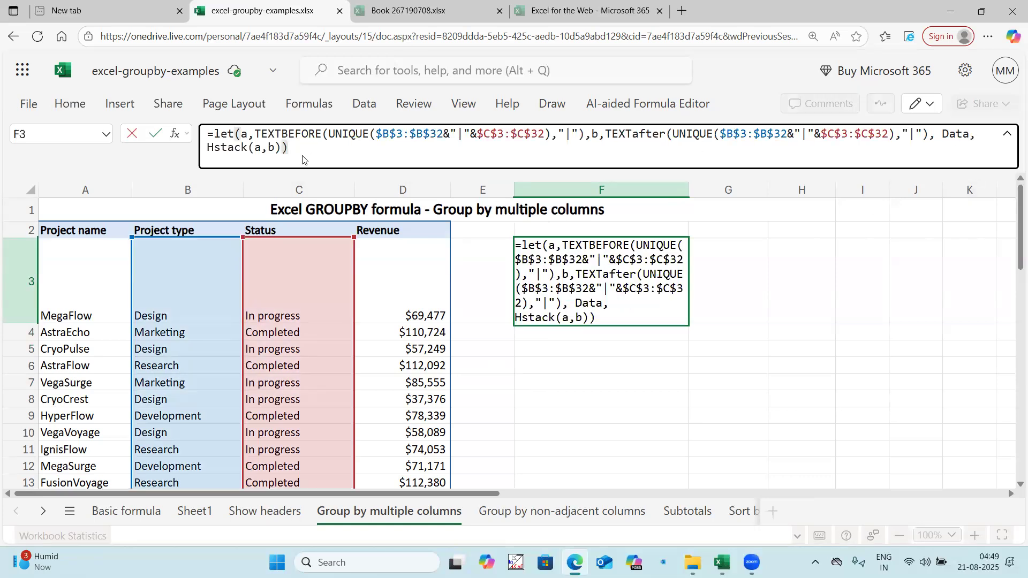
mouse_move(643, 137)
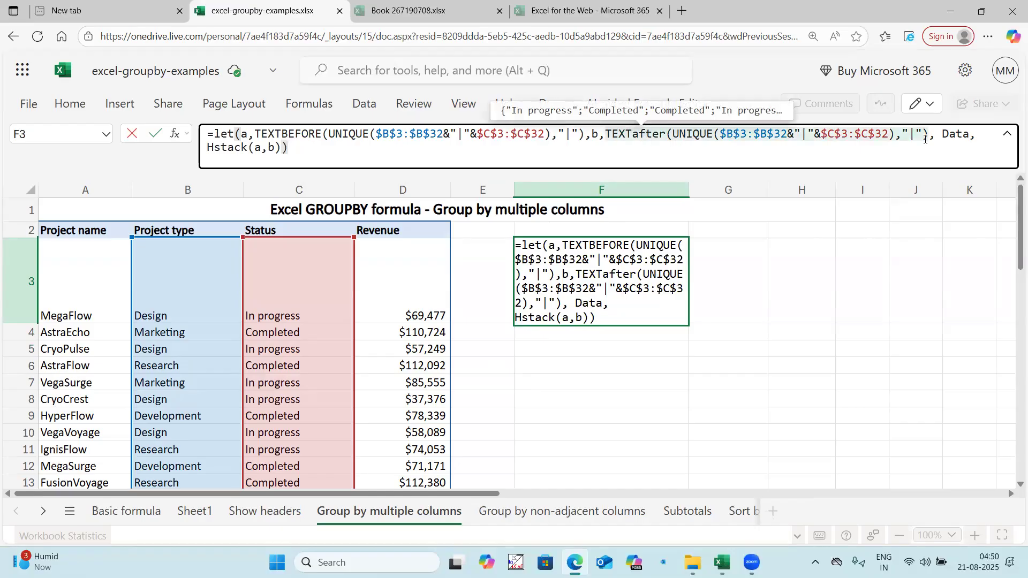
left_click(283, 146)
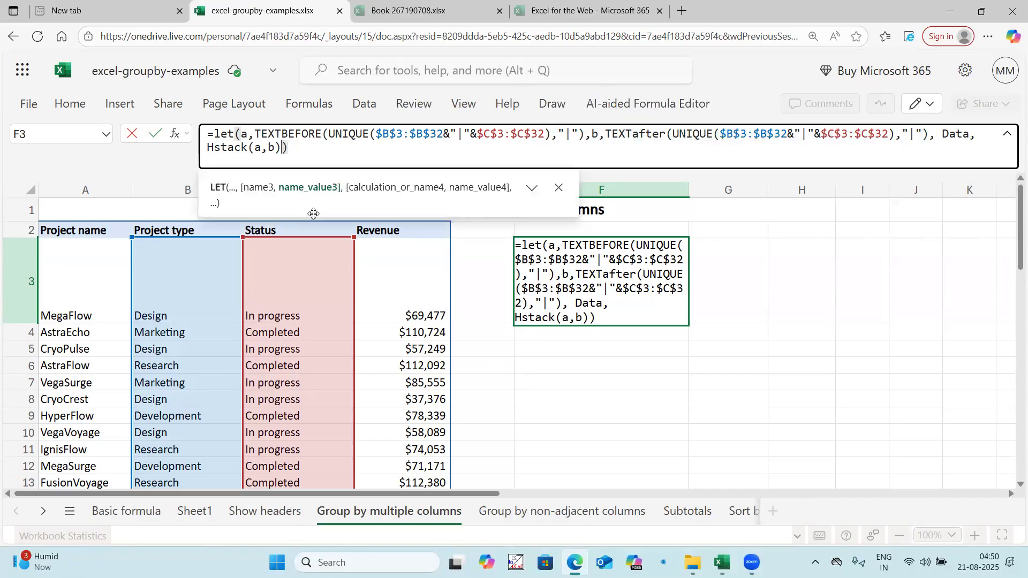
type(",Data")
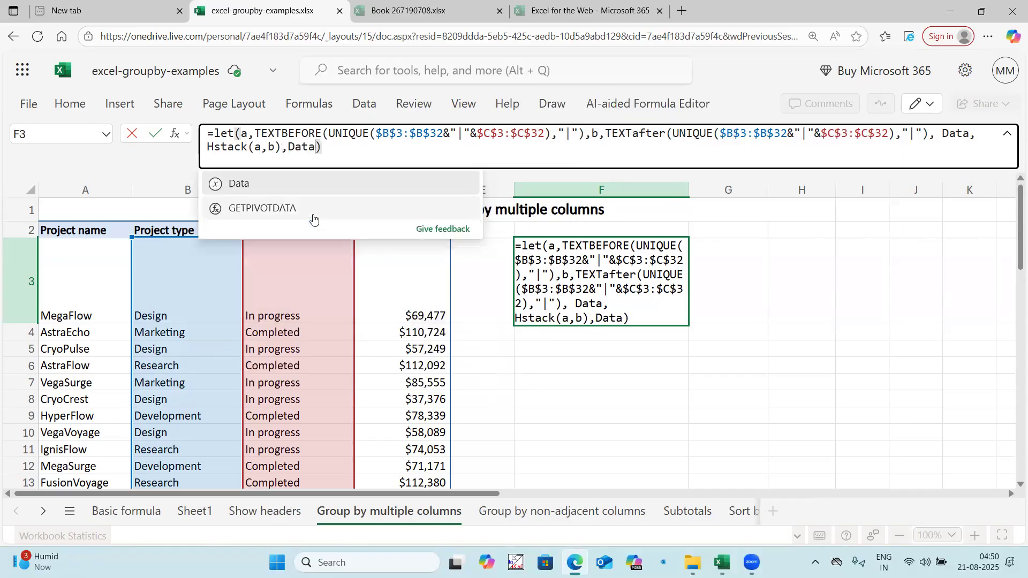
left_click(355, 137)
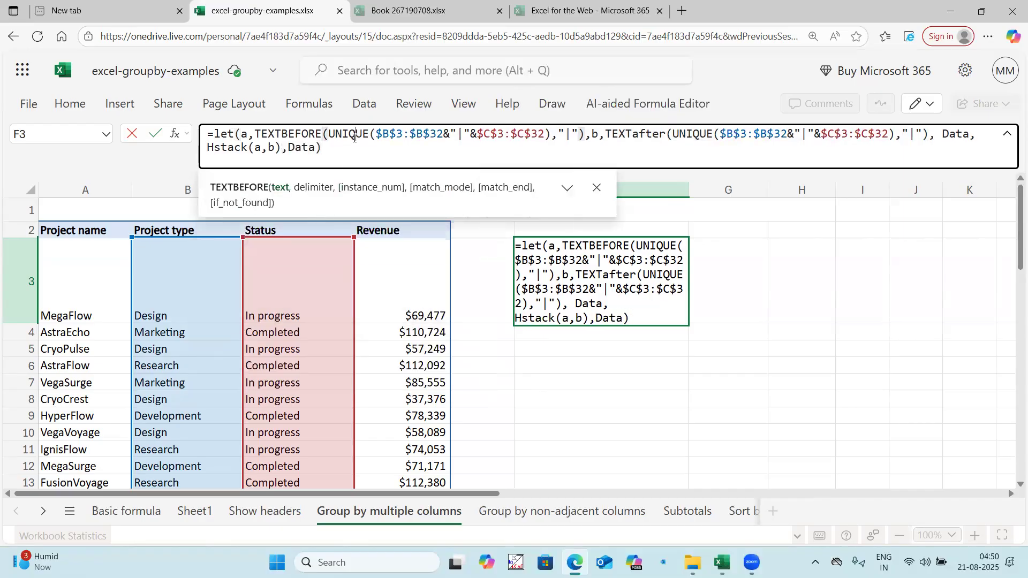
left_click(341, 151)
key("Return")
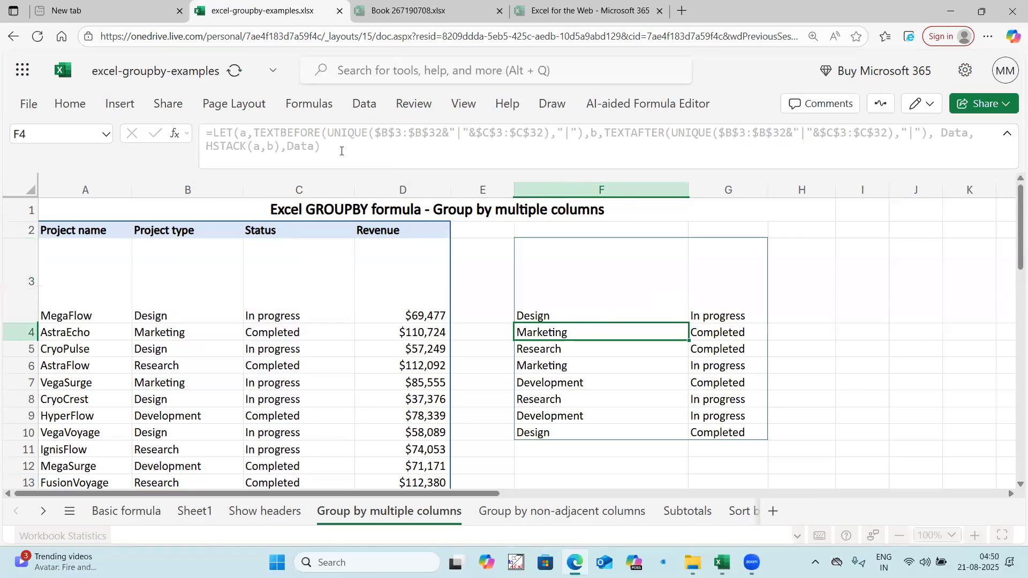
Reduce the height of row 3 and select the spilled project type and status list.
left_click_drag(555, 306, 717, 429)
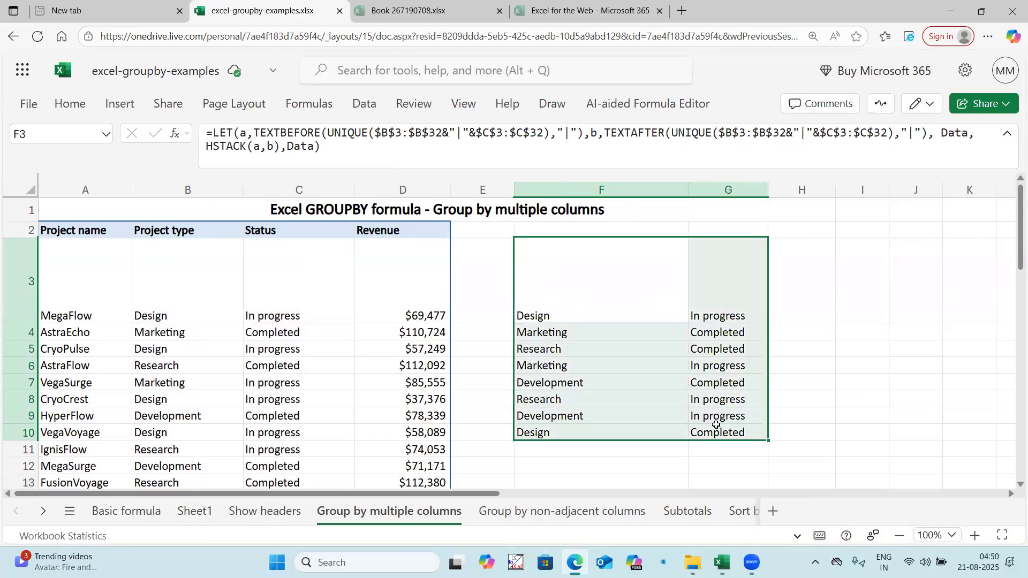
left_click_drag(33, 323, 33, 271)
left_click_drag(578, 264, 757, 378)
Begin a MAP formula in H3 over F3:F10 and G3:G10 with a LAMBDA of x and y that calls COUNTIFS.
left_click(792, 258)
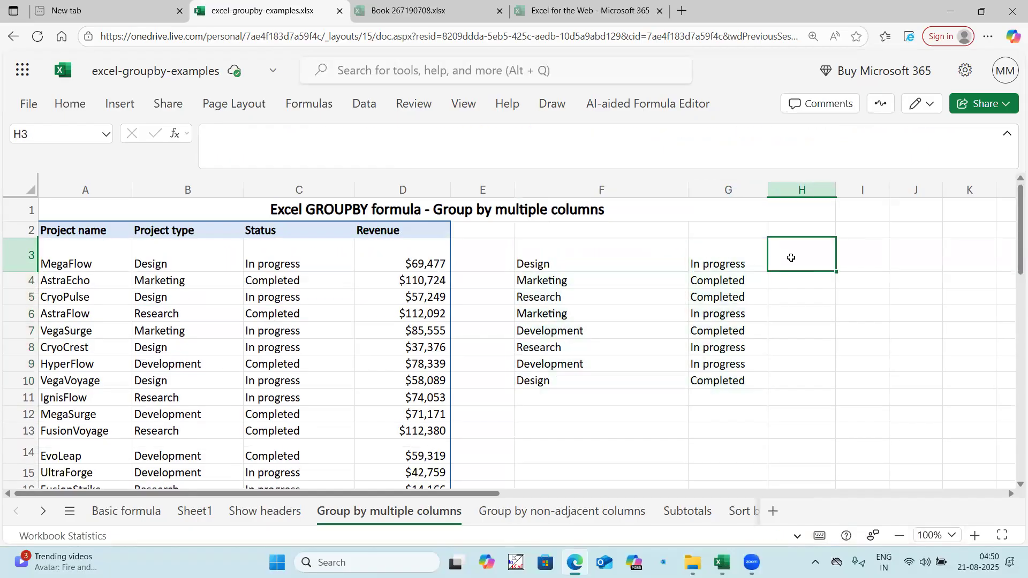
type("=map(")
left_click_drag(556, 258, 560, 381)
type(",")
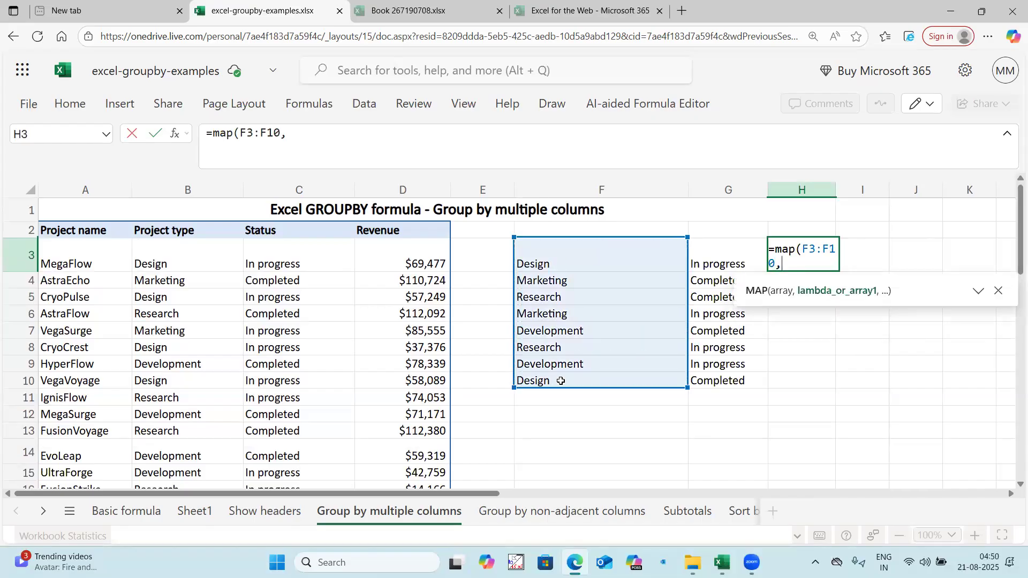
left_click_drag(729, 253, 734, 379)
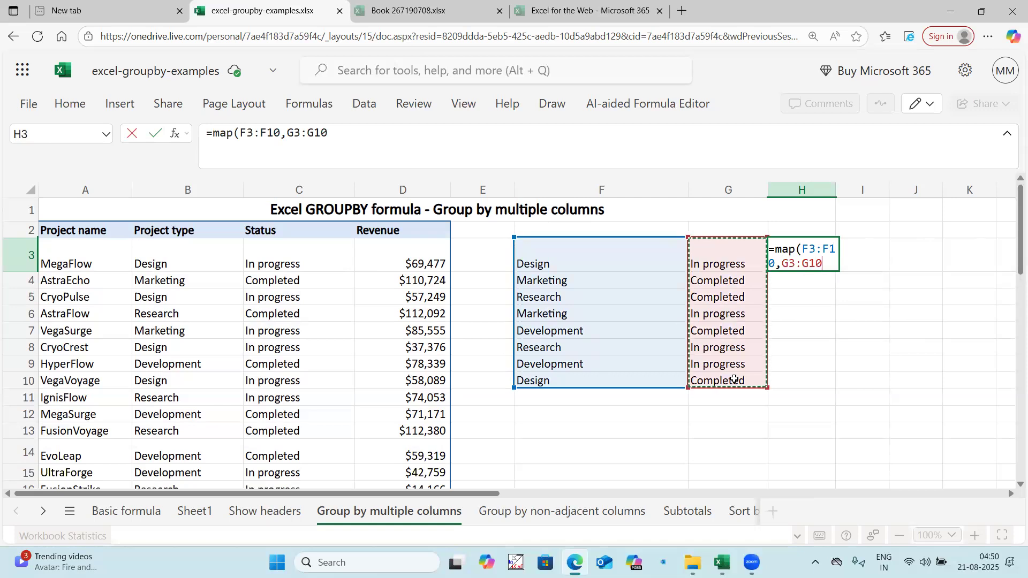
type(",")
type("lam")
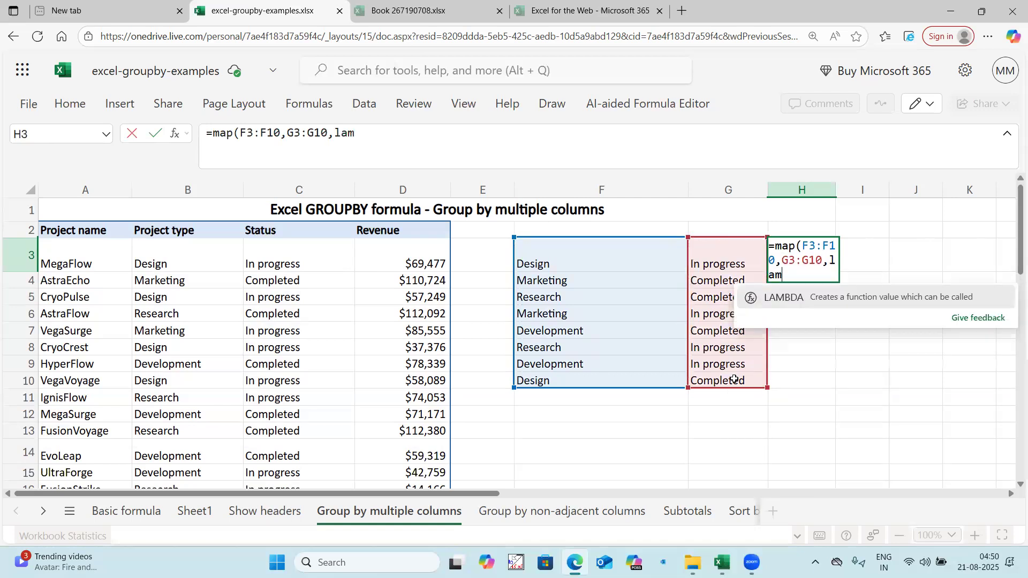
type("bda(x,")
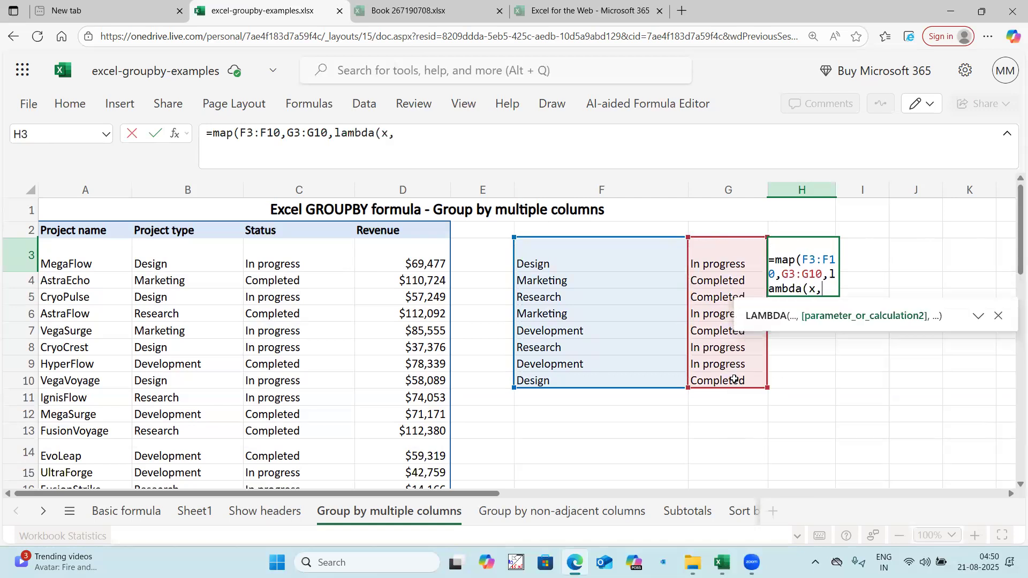
type("y, Countifs")
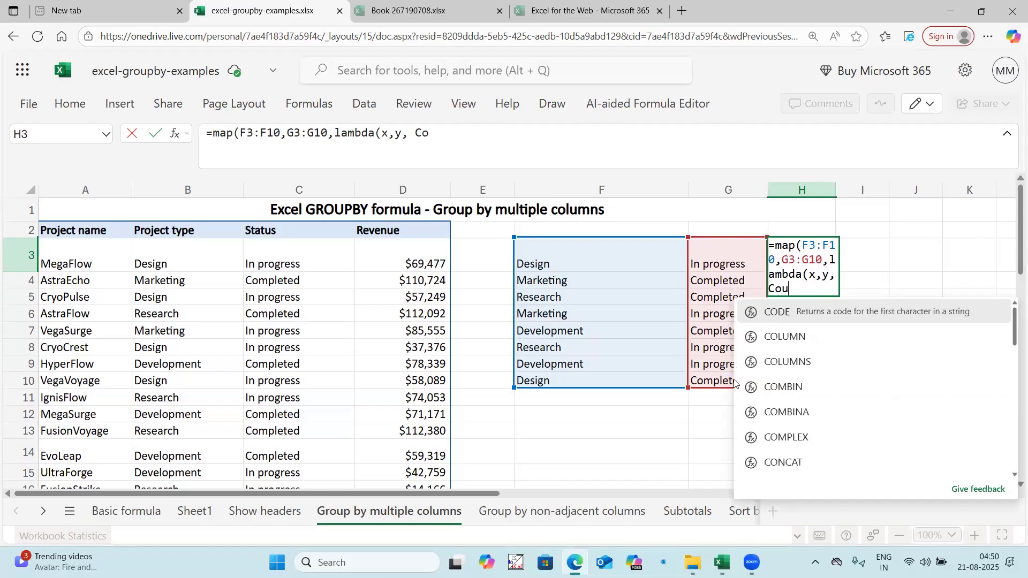
type("(")
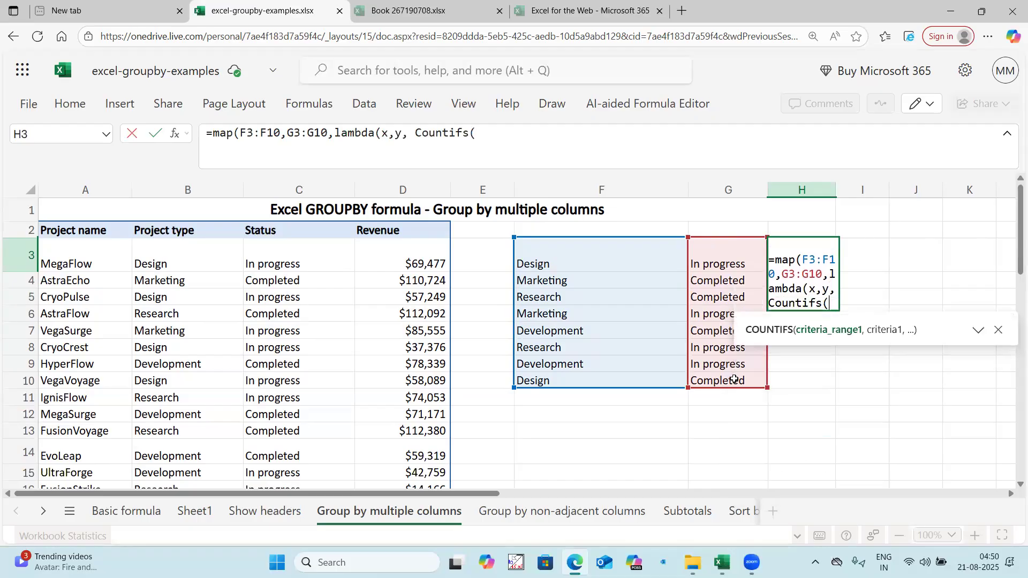
Complete the H3 COUNTIFS with $B$3:$B$32 matched to x and $C$3:$C$32 matched to y, and enter the formula.
left_click(193, 261)
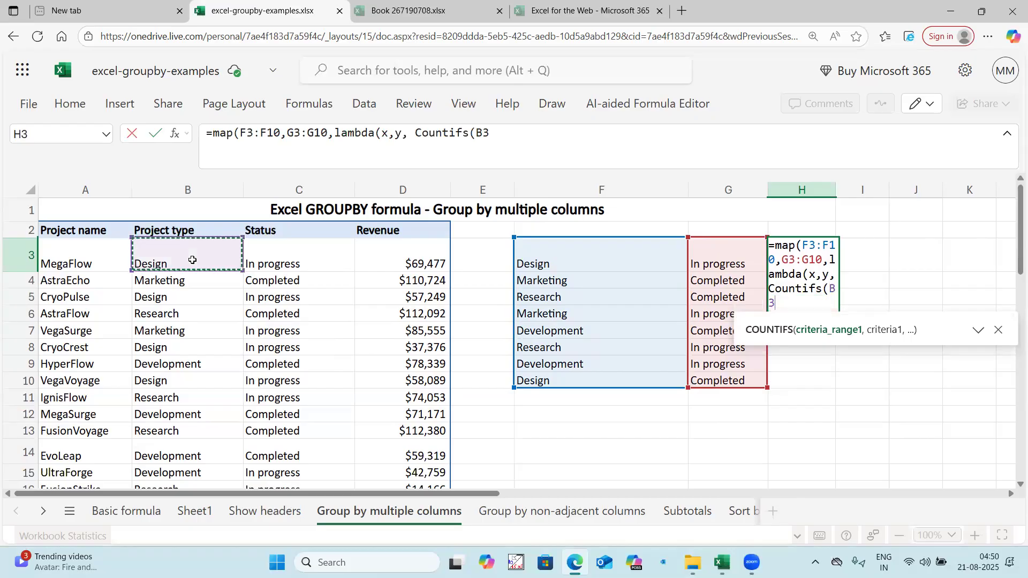
key("ctrl+shift+Down")
key("F4")
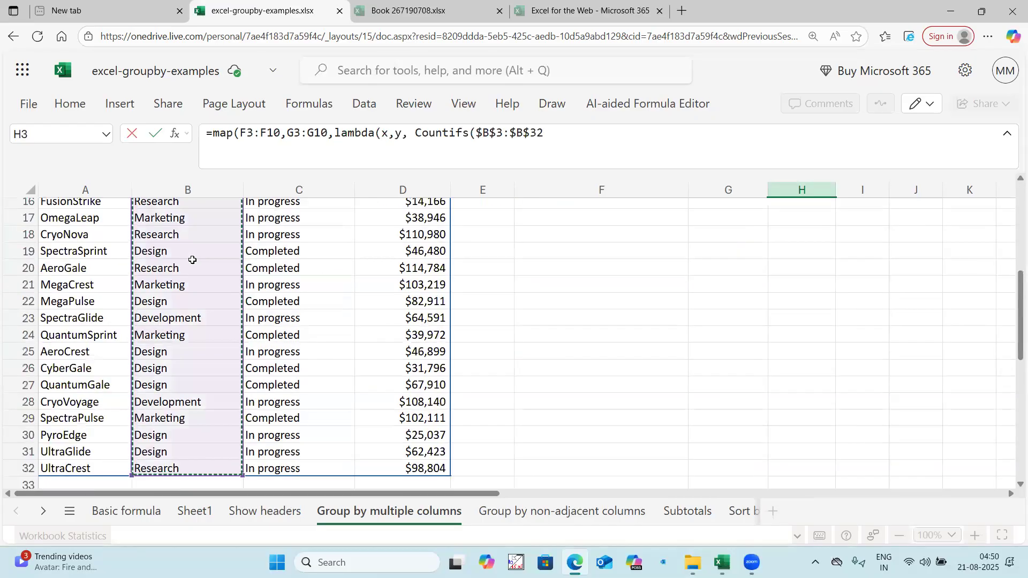
type(",x")
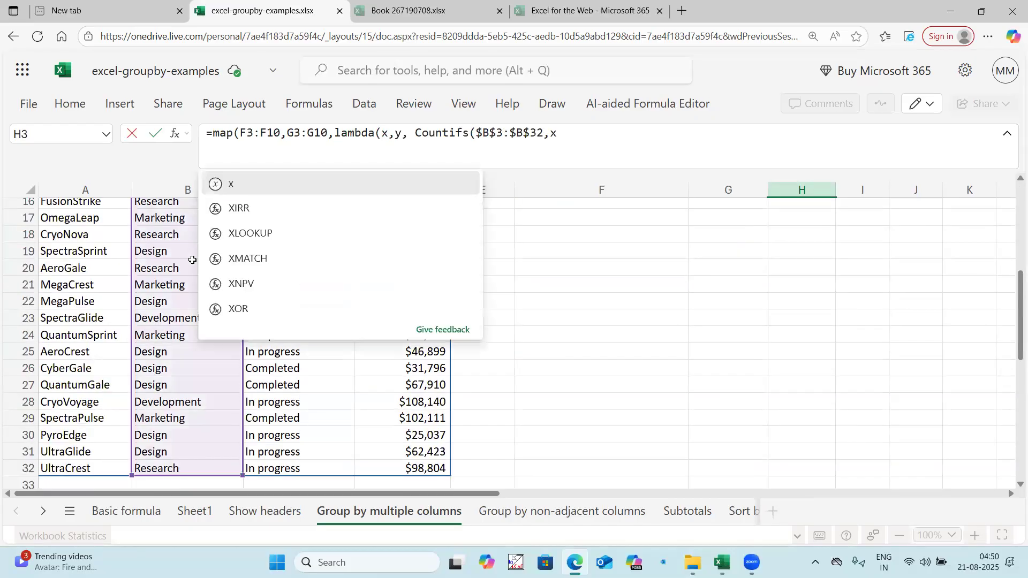
type(",")
scroll(194, 260, "up", 5)
left_click(269, 258)
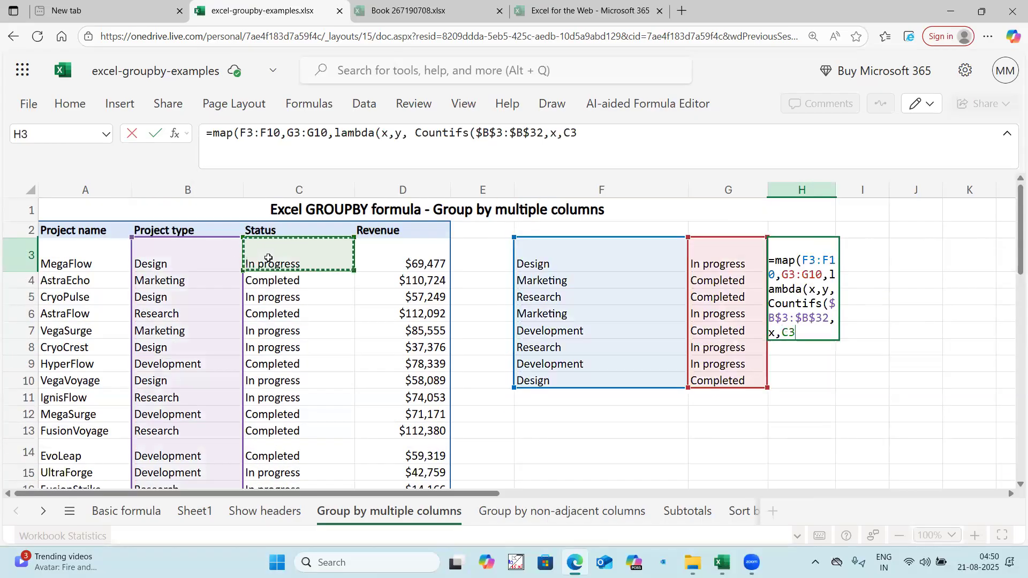
key("ctrl+shift+Down")
key("F4")
type(",")
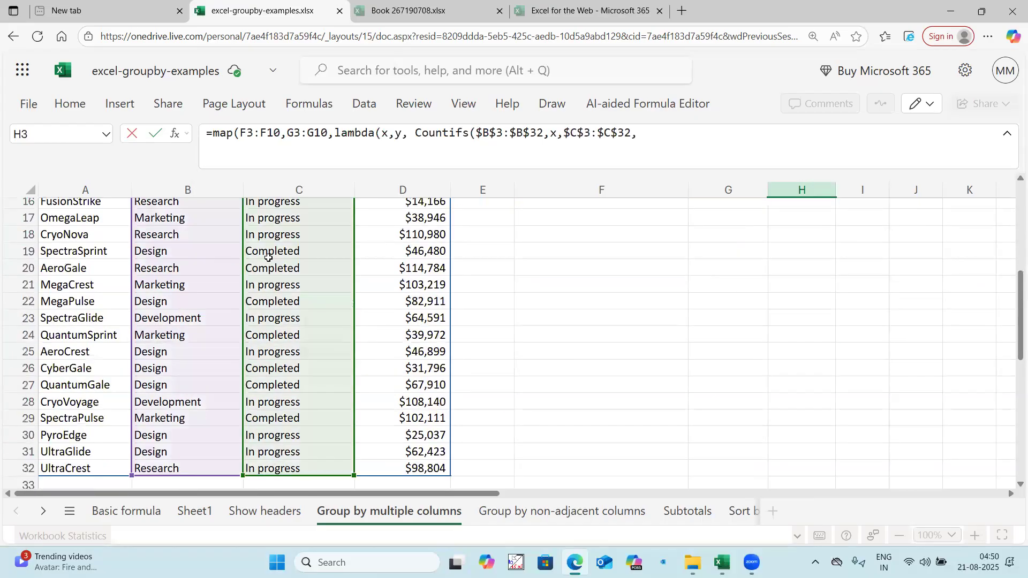
type("y)))")
key("Return")
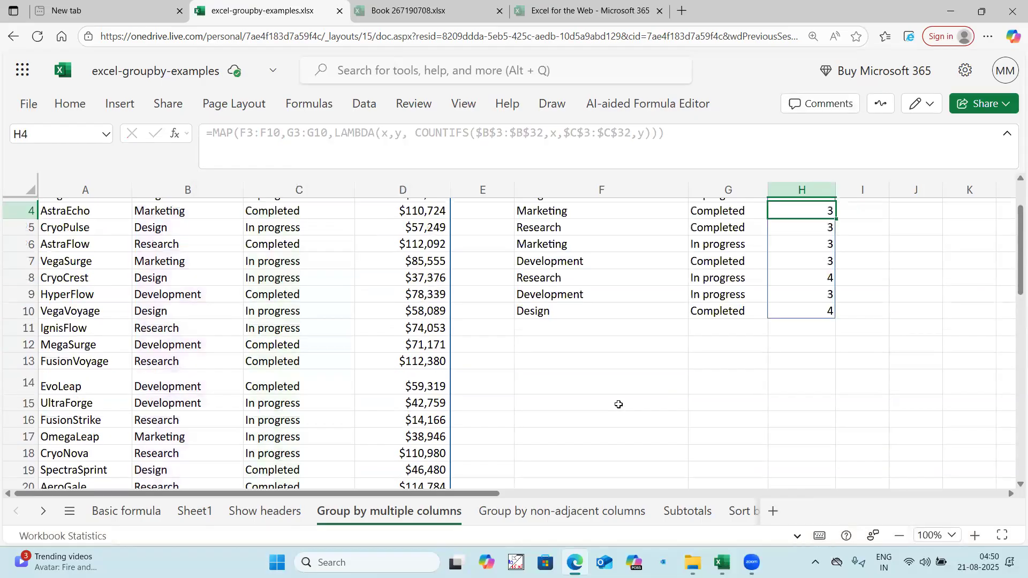
scroll(619, 404, "up", 1)
left_click_drag(790, 257, 780, 383)
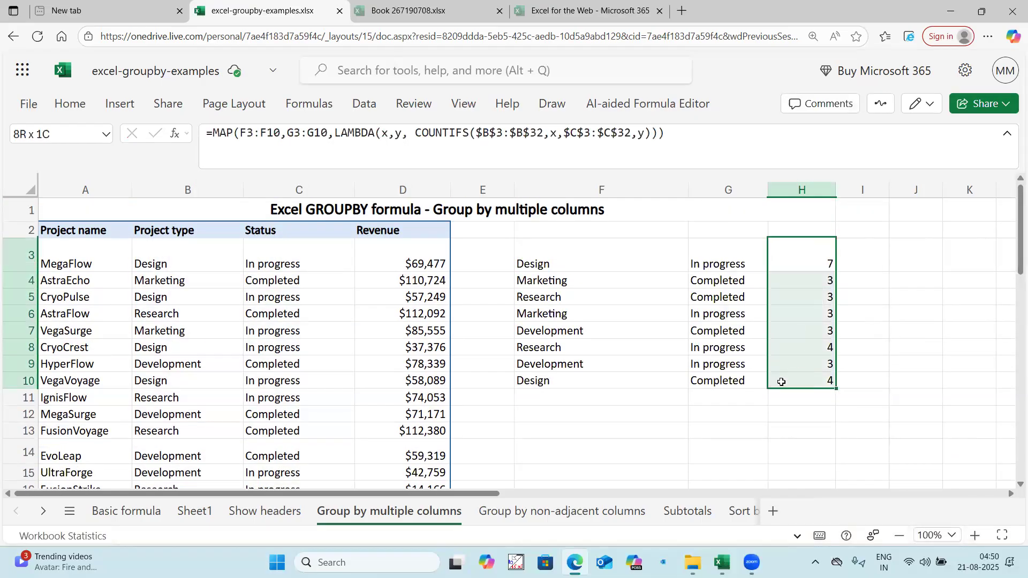
Copy the MAP expression from H3 and paste it over the final Data argument of the LET formula in F3.
left_click(802, 267)
left_click_drag(210, 148, 666, 137)
key("ctrl+c")
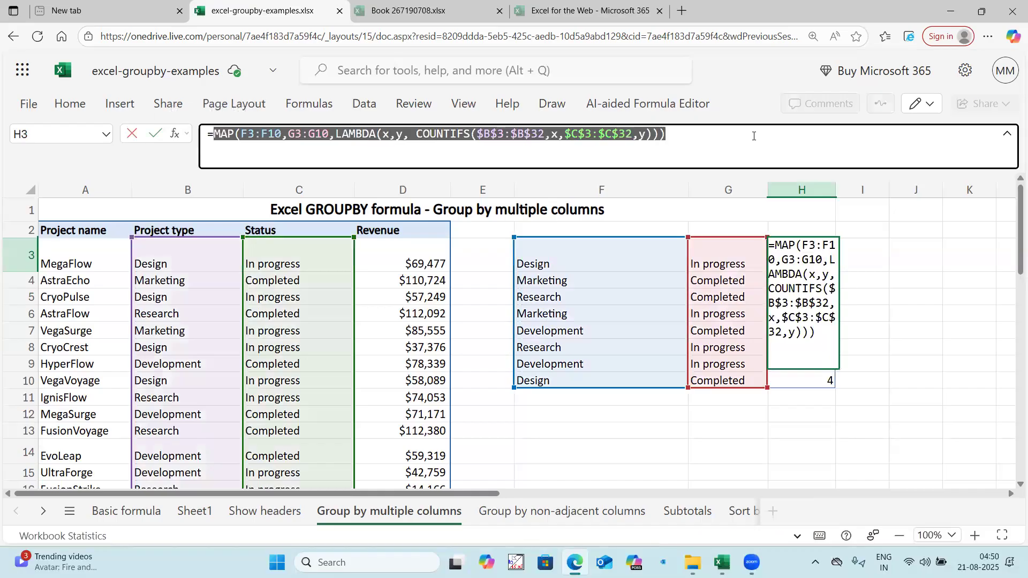
key("Escape")
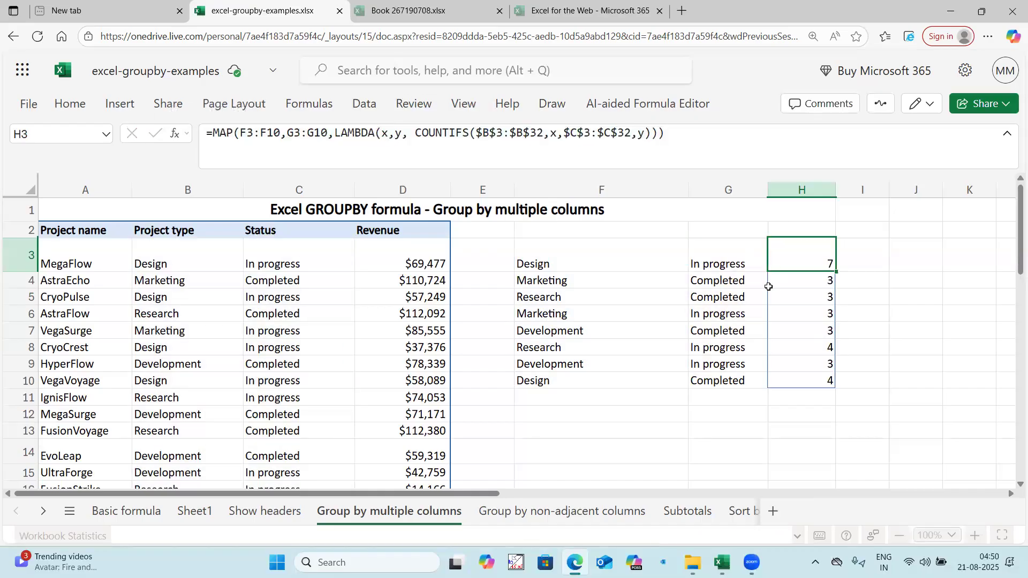
left_click(518, 263)
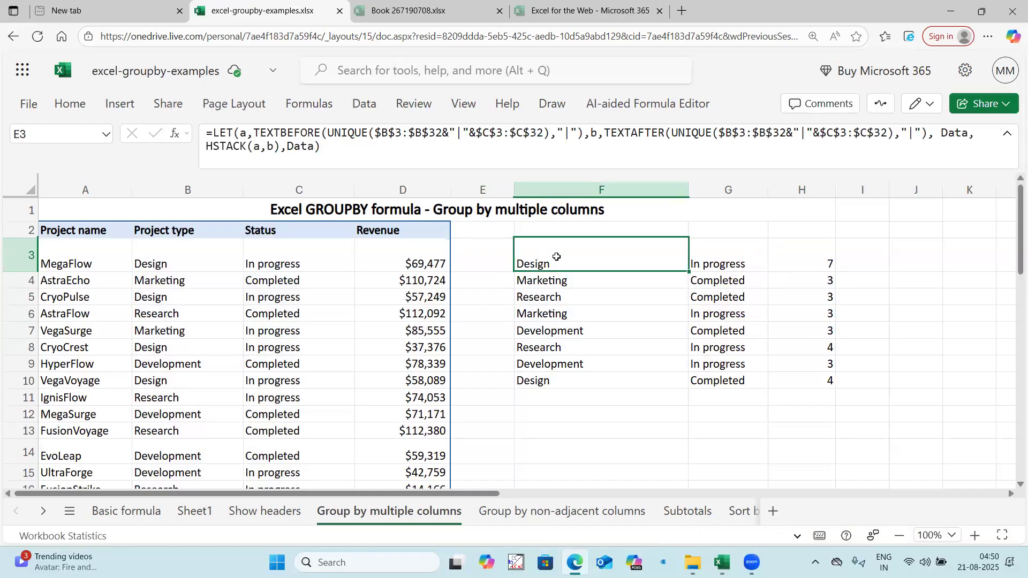
double_click(304, 161)
key("ctrl+v")
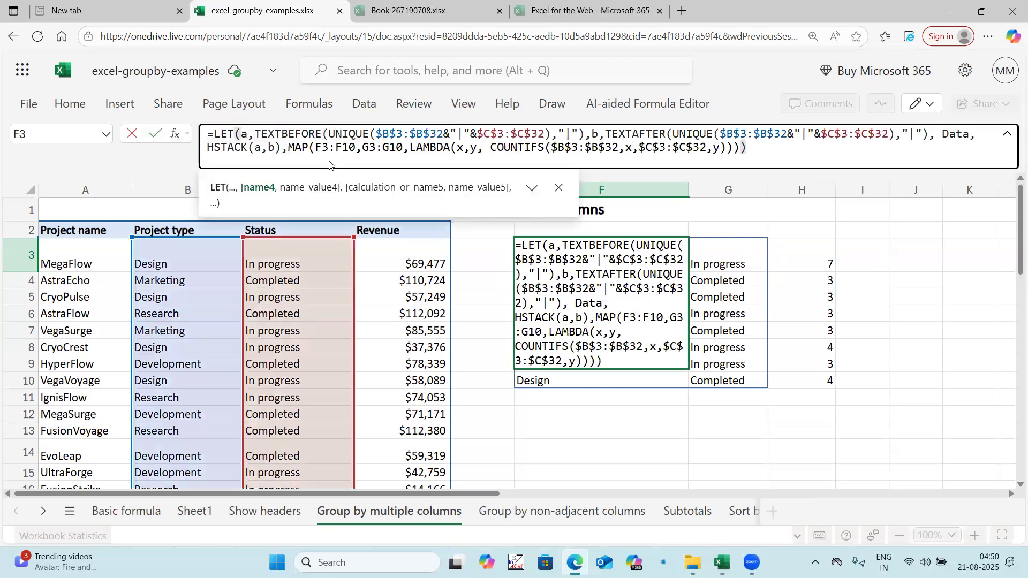
Replace F3:F10 and G3:G10 in the F3 MAP with a and b, enter the formula, and clear the helper counts in H3:H10.
left_click_drag(354, 148, 324, 149)
type("a")
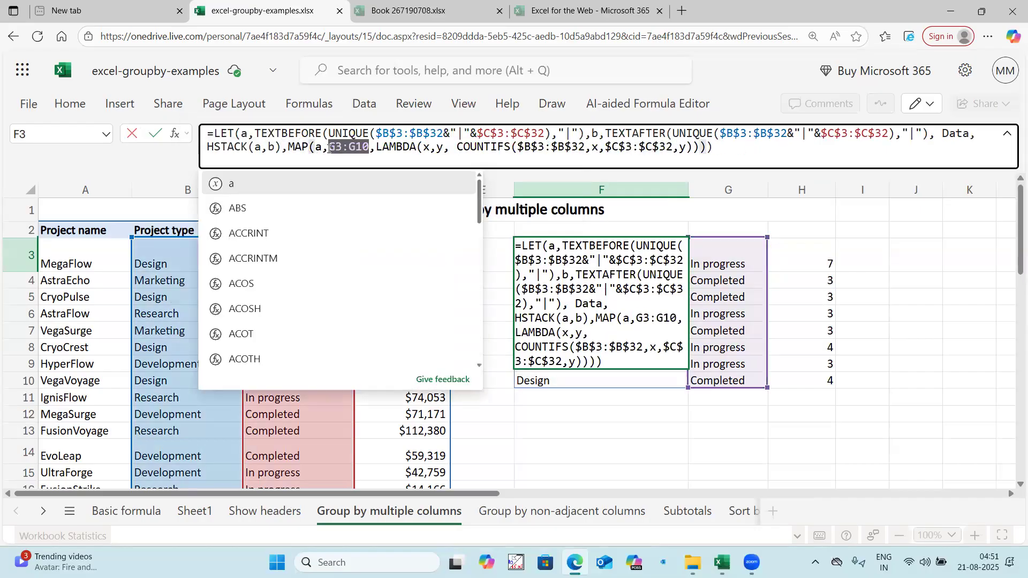
key("BackSpace")
type("b")
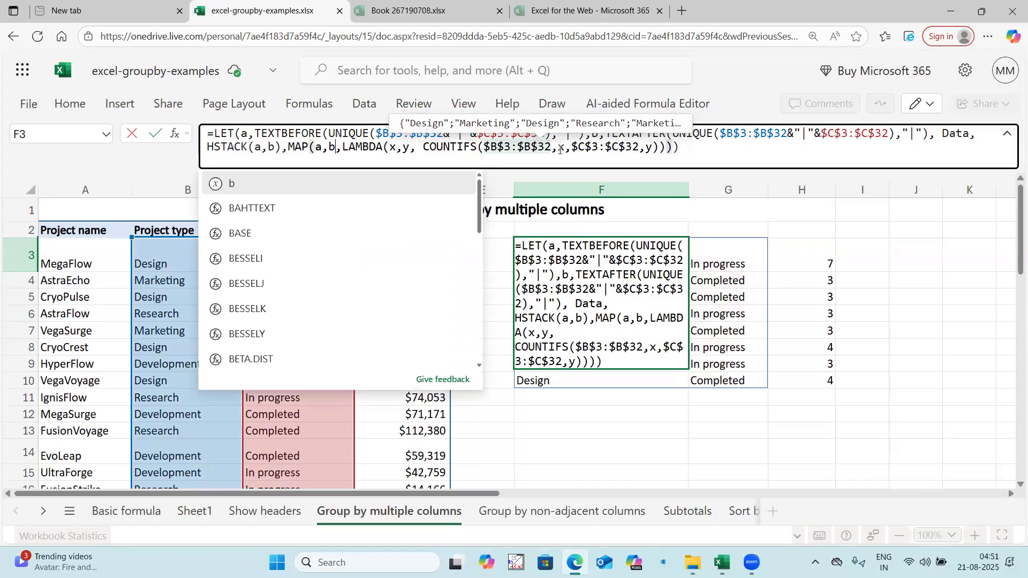
left_click(684, 147)
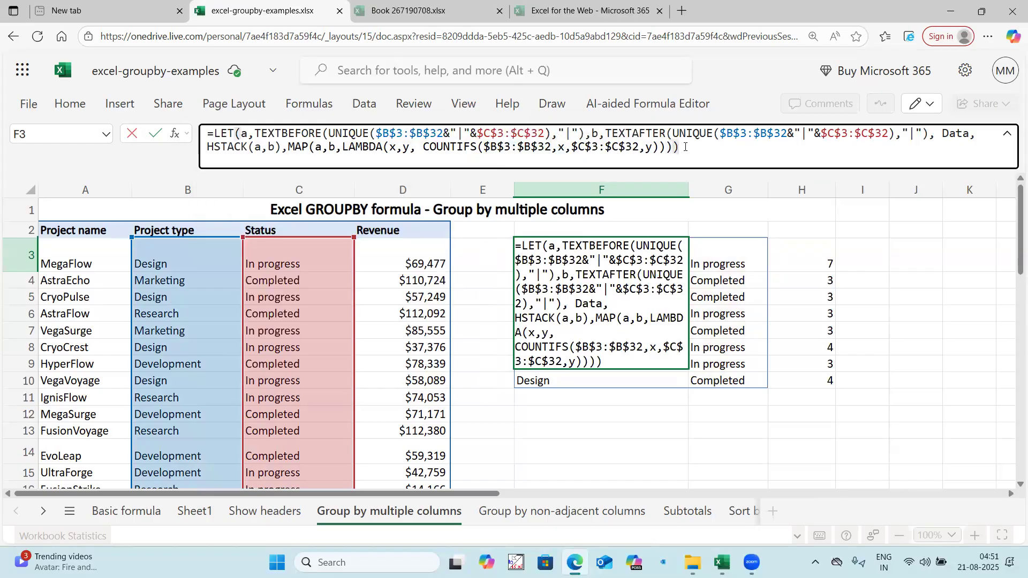
key("Return")
left_click_drag(804, 264, 803, 379)
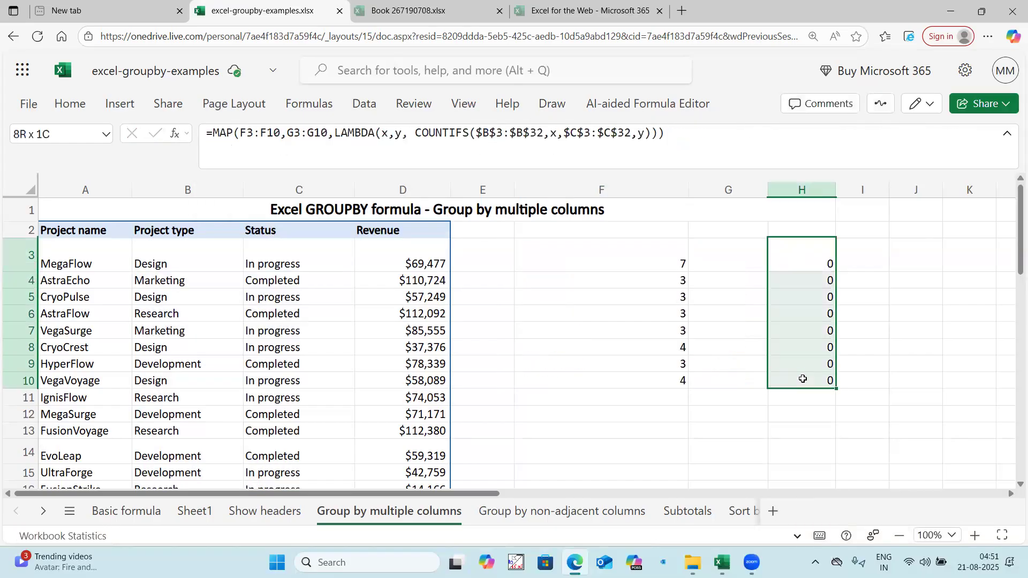
key("Delete")
Wrap the MAP expression in the F3 LET formula as HSTACK(Data,MAP(...)), enter it, and select the spilled three-column result.
left_click(663, 259)
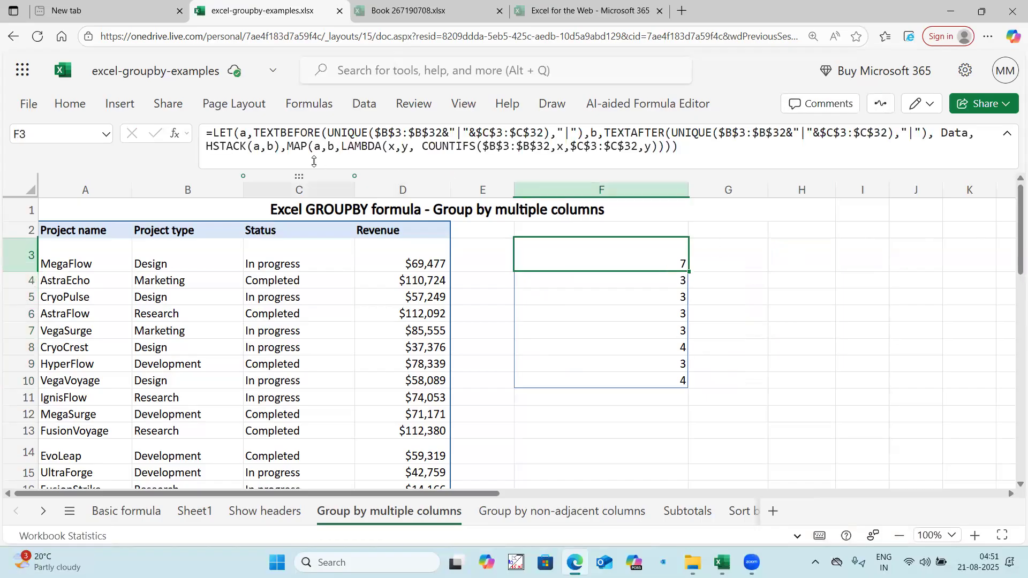
left_click_drag(287, 148, 672, 152)
key("ctrl+c")
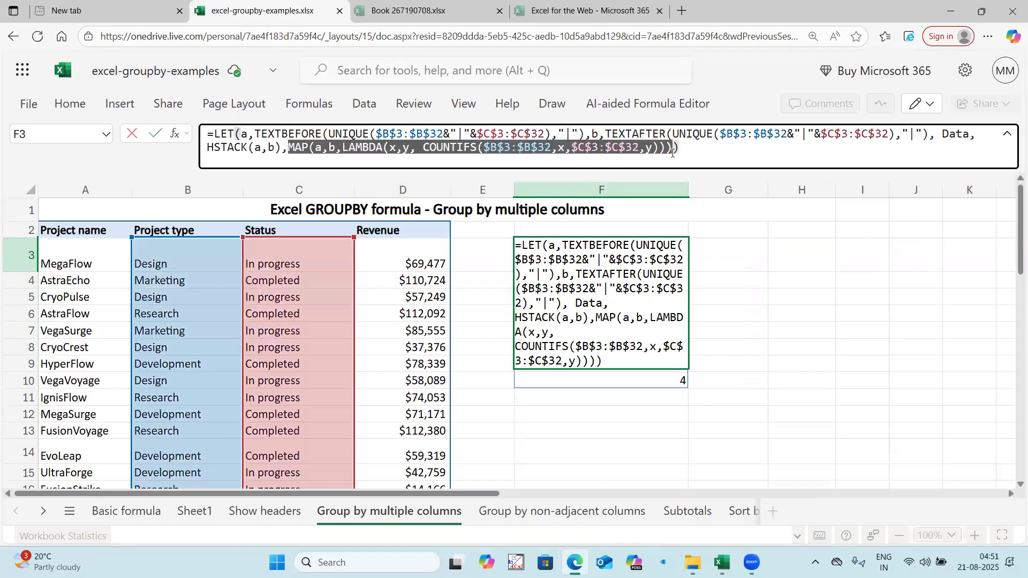
key("Delete")
type("H")
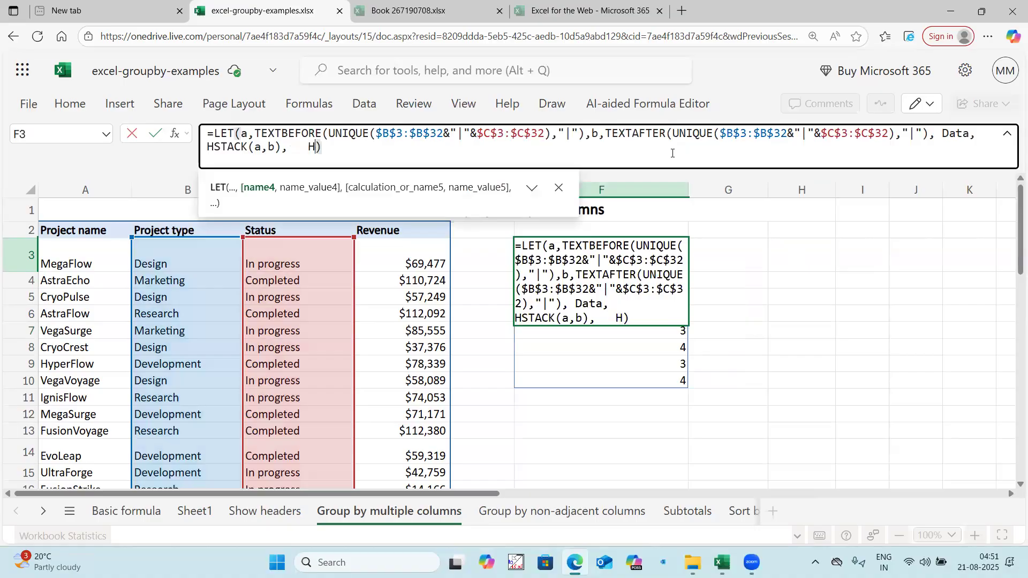
type("stack")
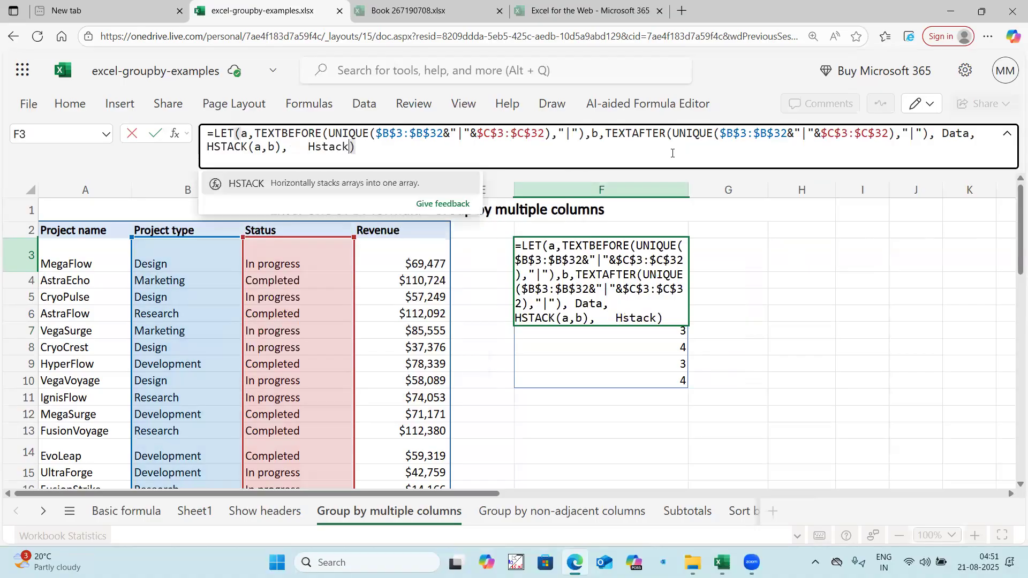
type("(Data,")
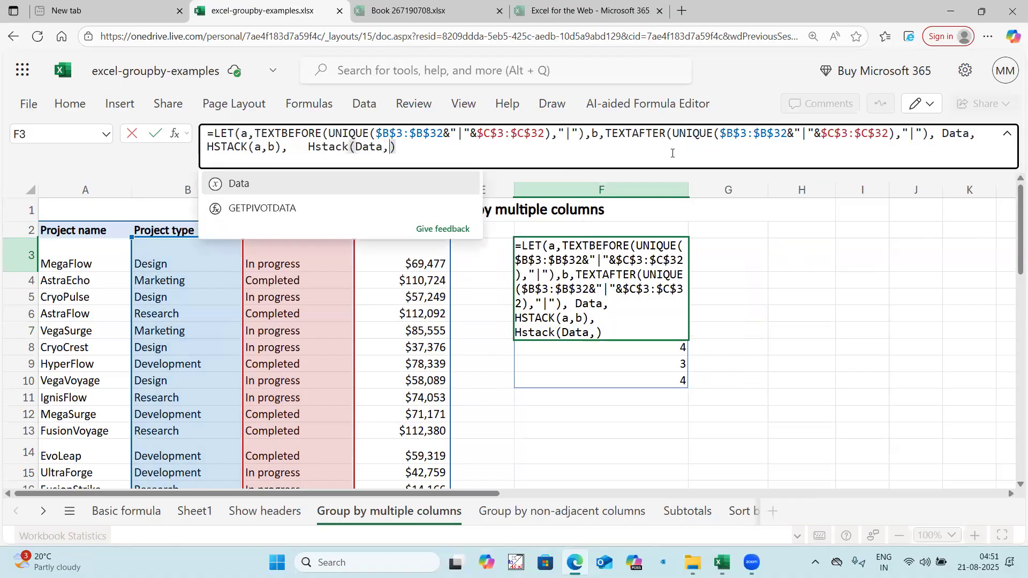
key("ctrl+v")
type(")")
key("Return")
left_click_drag(603, 255, 831, 381)
left_click(681, 429)
left_click_drag(616, 257, 801, 384)
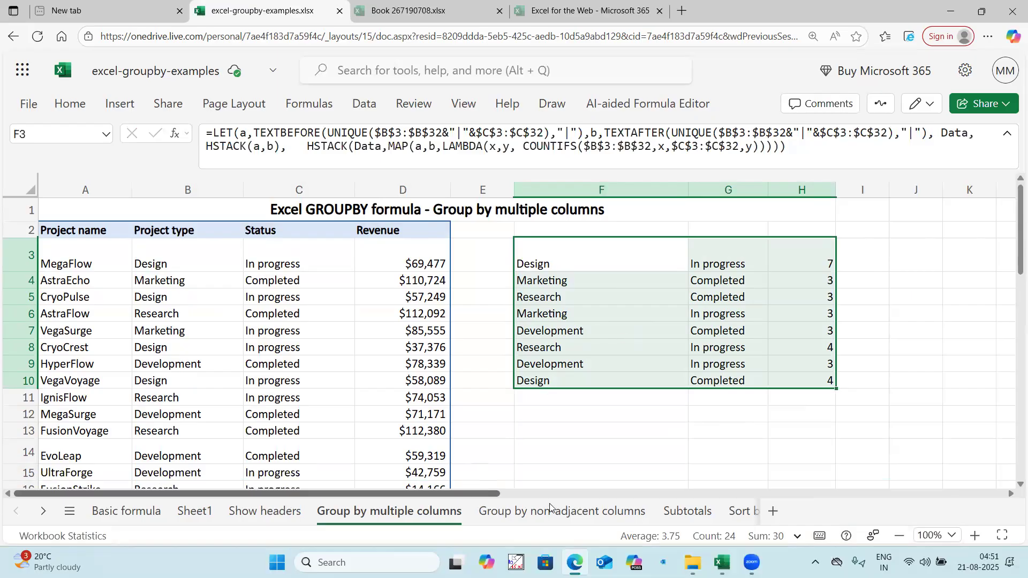
Compare the project type, status and count rows of the LET result in F3:H10 with the GROUPBY result in M3:O10.
scroll(643, 375, "right", 5)
left_click(739, 262)
left_click_drag(758, 284, 889, 384)
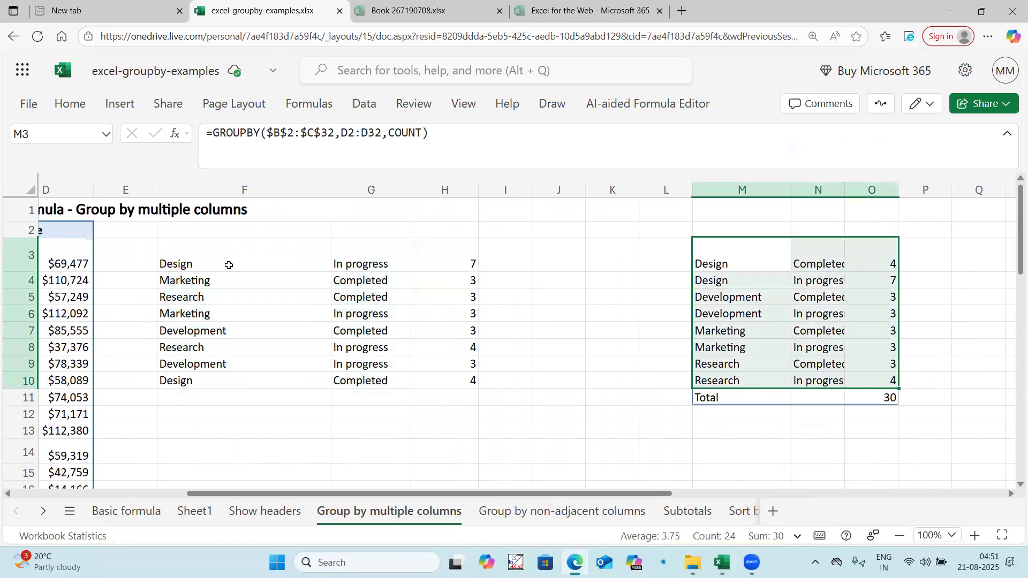
left_click_drag(228, 265, 475, 264)
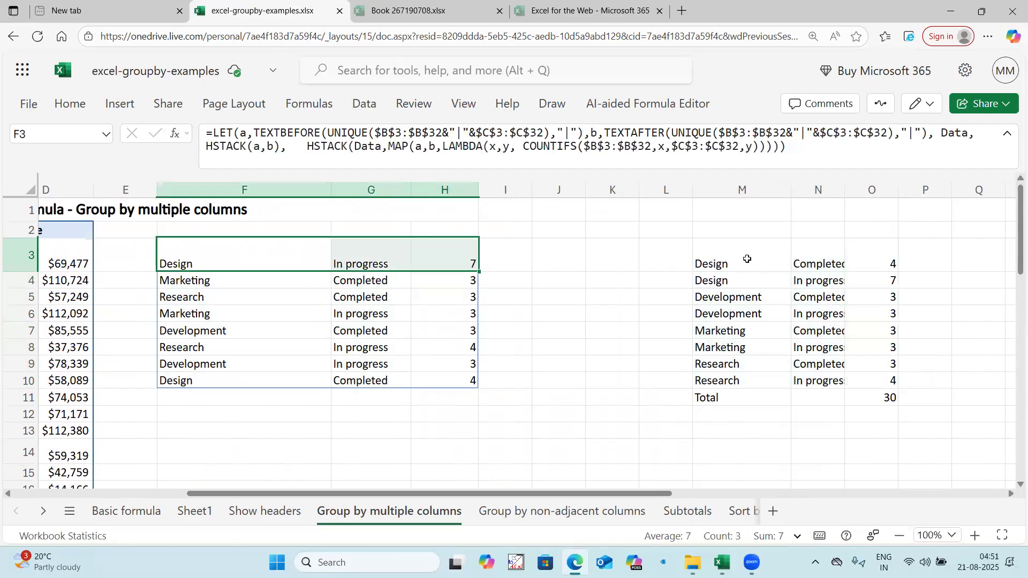
left_click_drag(735, 279, 867, 280)
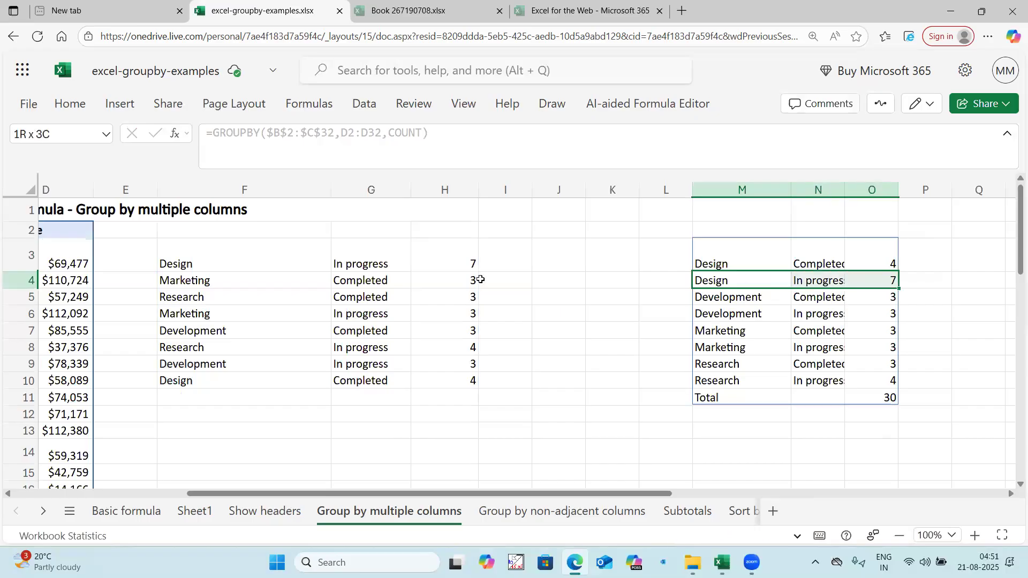
left_click_drag(454, 349, 217, 370)
left_click_drag(771, 262, 875, 263)
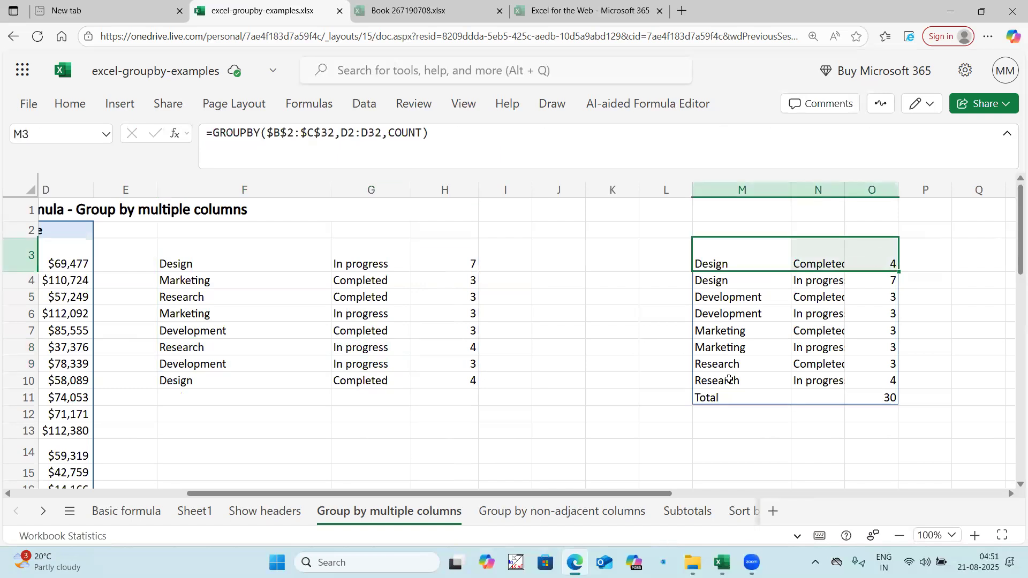
left_click_drag(741, 380, 874, 363)
left_click_drag(444, 261, 460, 382)
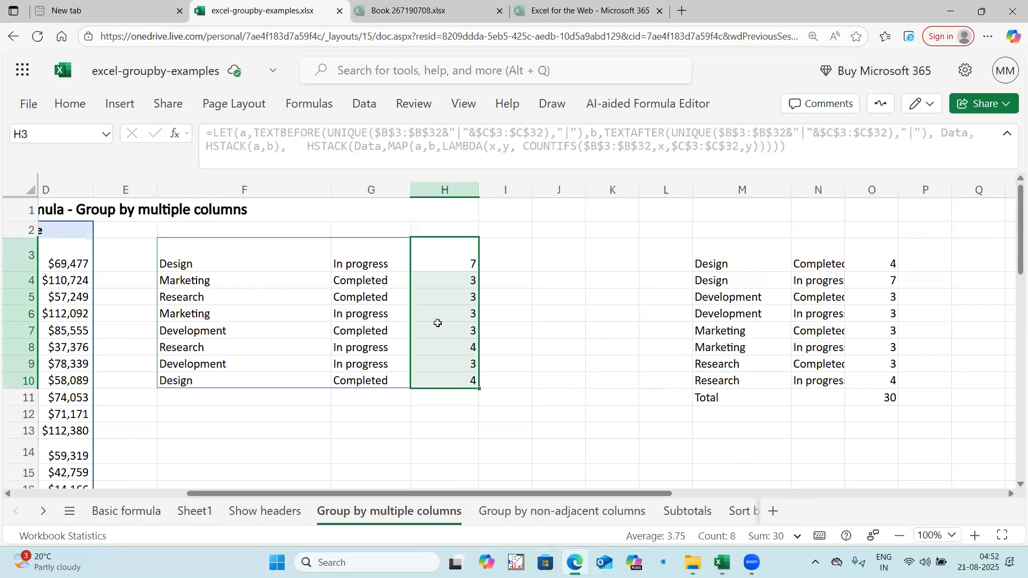
left_click(268, 257)
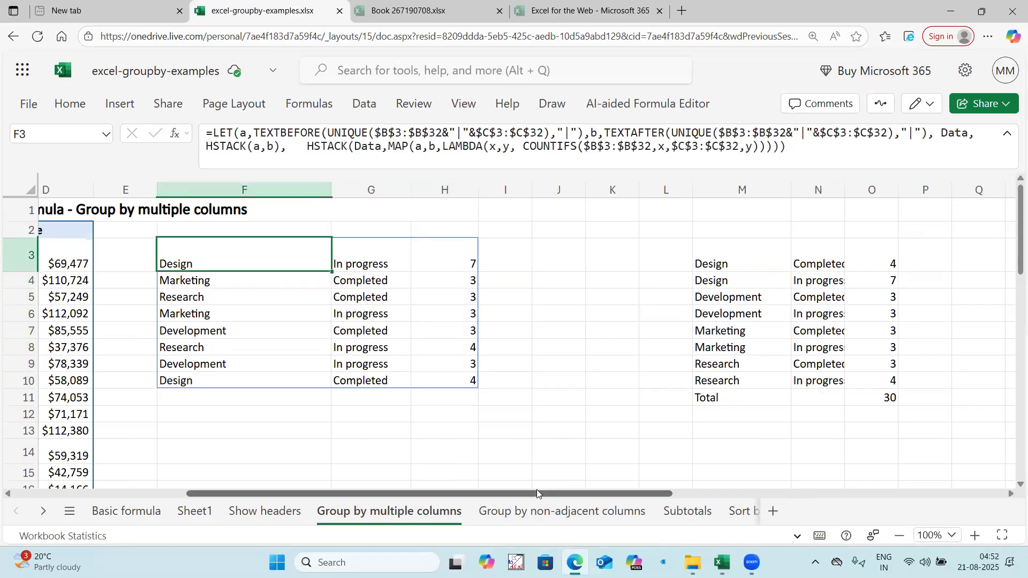